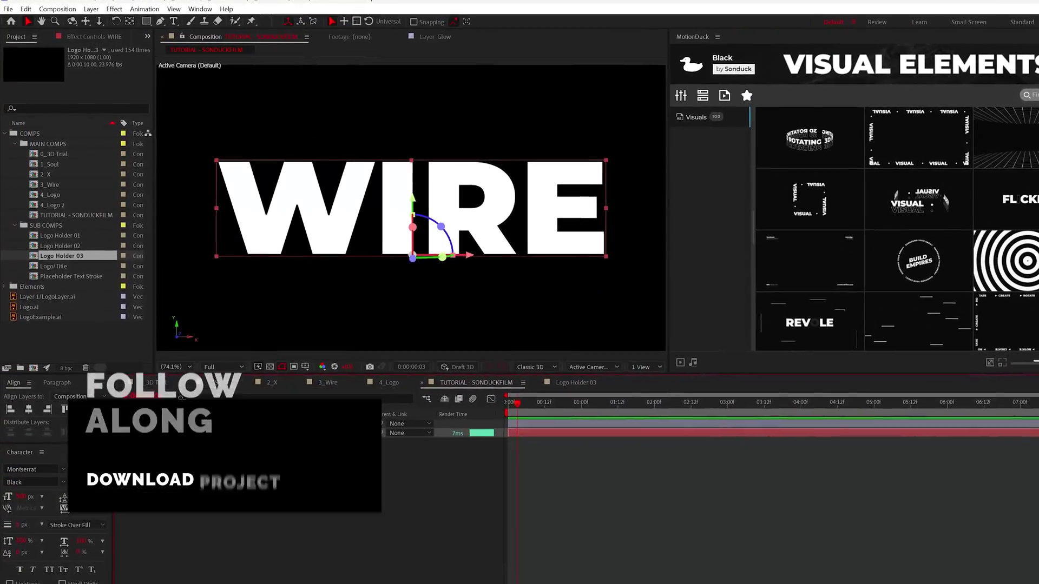
Set the fill color of the WIRE text layer to black (000000).
{"action": "left_click", "coordinate": [89, 472]}
{"action": "left_click_drag", "start_coordinate": [138, 305], "coordinate": [62, 383]}
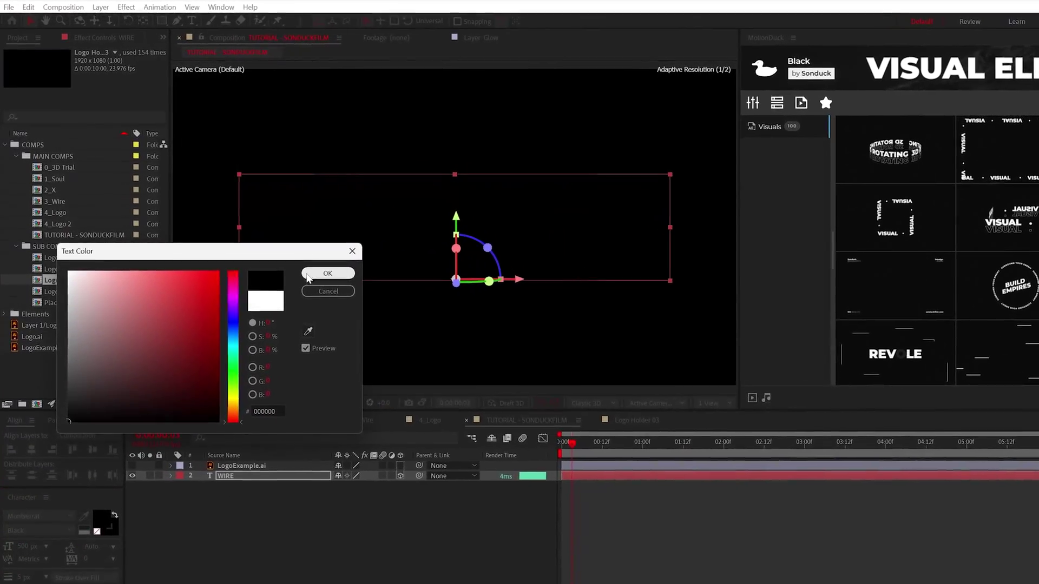
{"action": "left_click", "coordinate": [328, 273]}
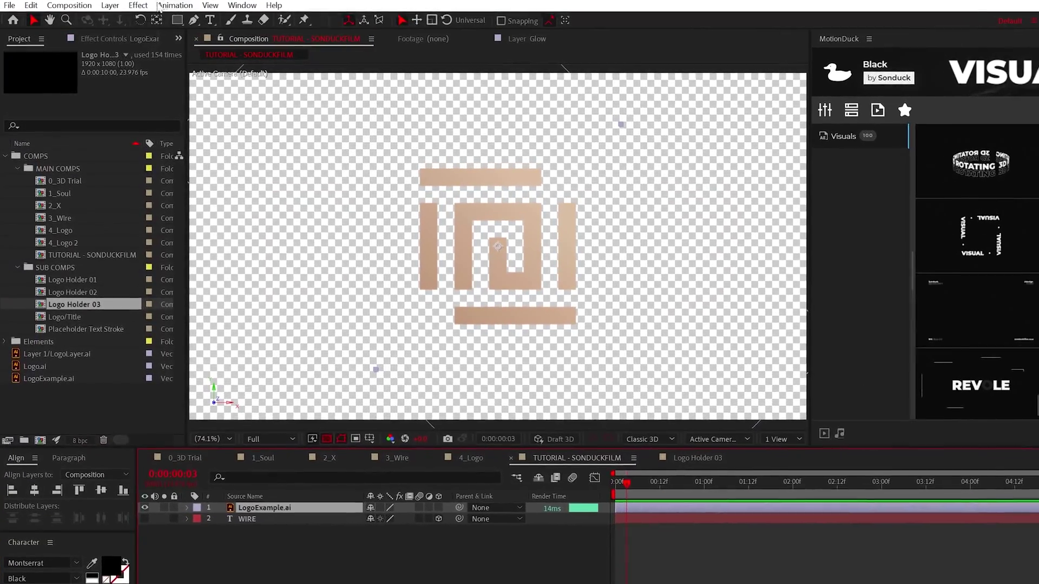
Apply a Fill effect to the LogoExample.ai layer and set its color to black (000000).
{"action": "left_click", "coordinate": [138, 5]}
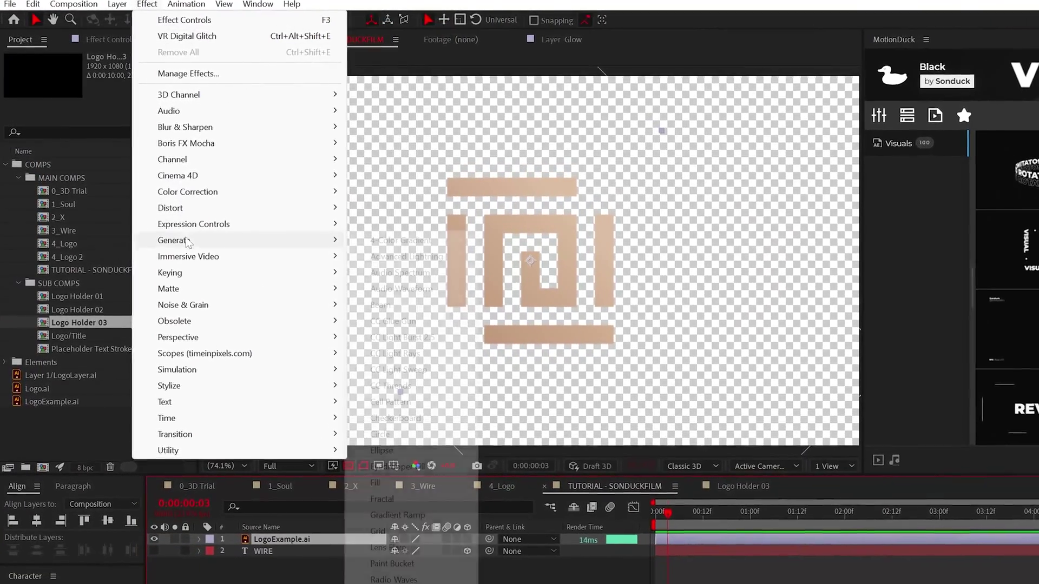
{"action": "mouse_move", "coordinate": [179, 235]}
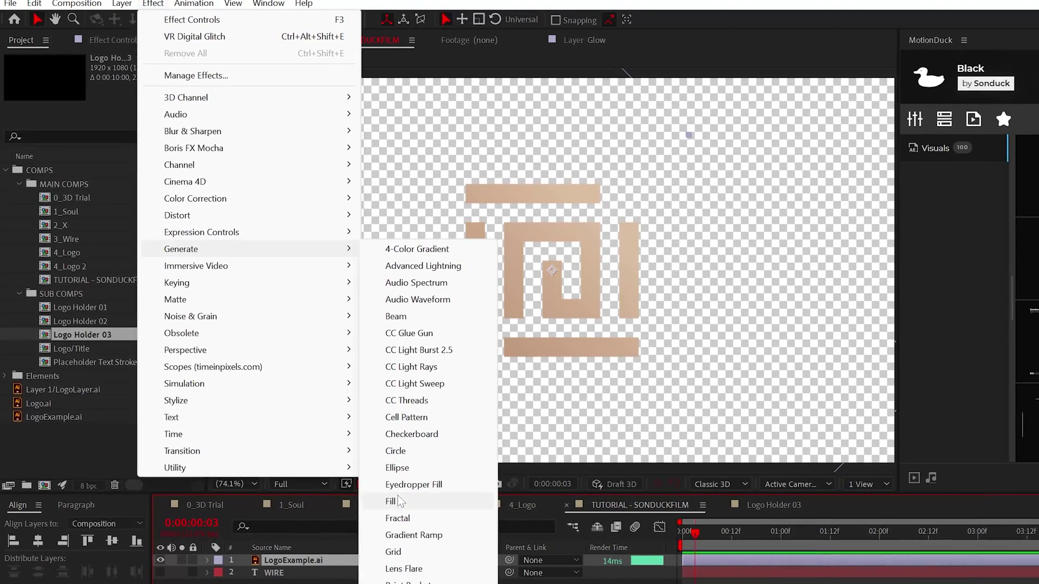
{"action": "left_click", "coordinate": [407, 492]}
{"action": "left_click", "coordinate": [120, 105]}
{"action": "left_click", "coordinate": [209, 410]}
{"action": "left_click_drag", "start_coordinate": [219, 440], "coordinate": [238, 511]}
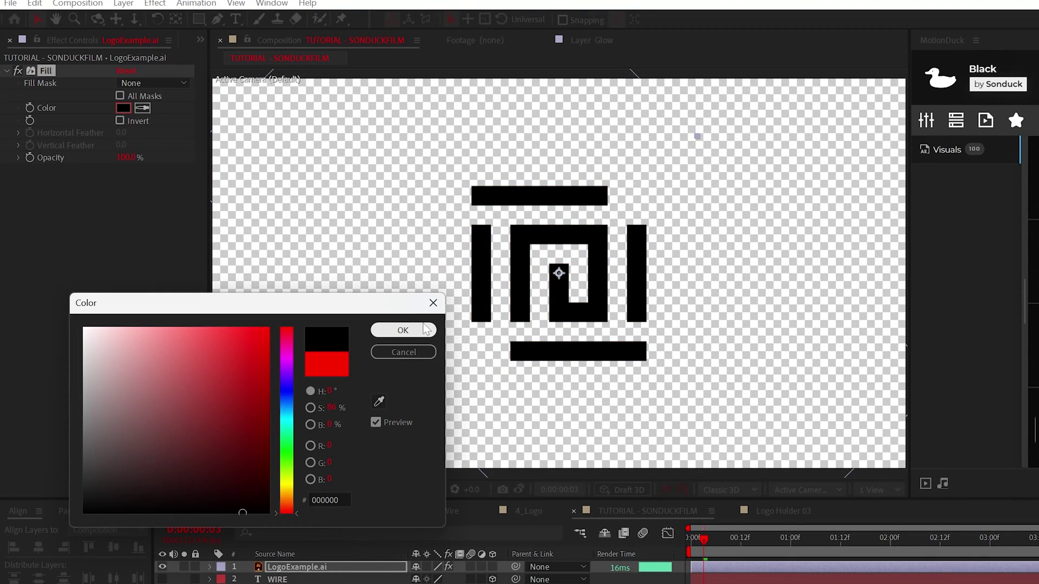
{"action": "left_click", "coordinate": [403, 330]}
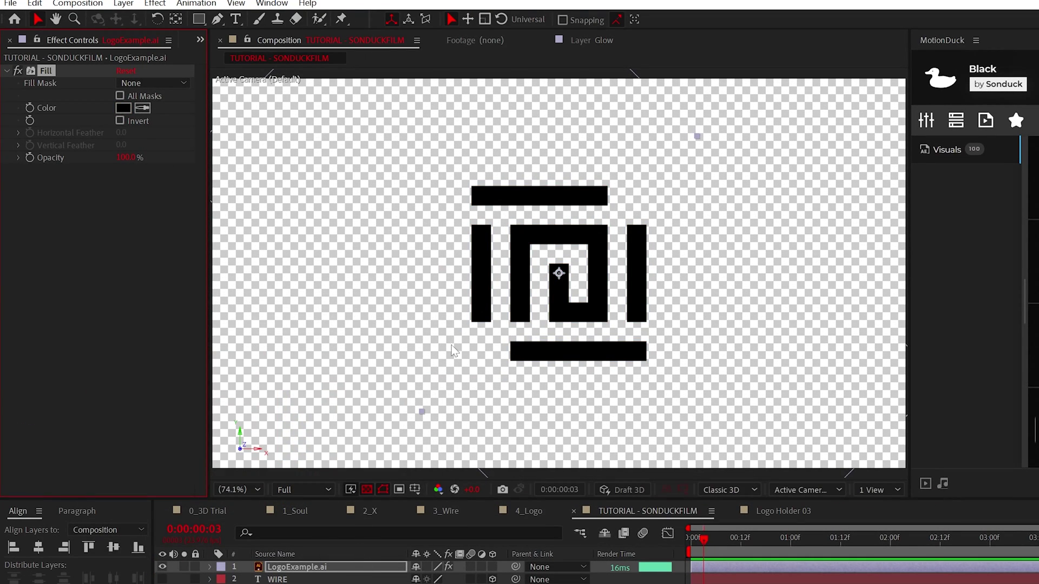
Add a Stroke layer style to the LogoExample.ai layer.
{"action": "key", "text": "."}
{"action": "left_click", "coordinate": [130, 4]}
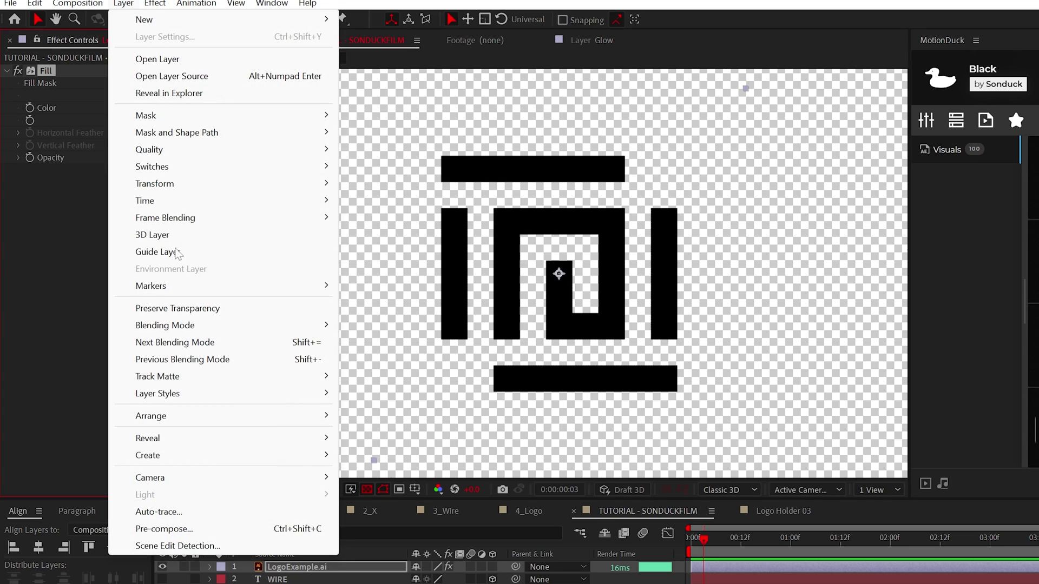
{"action": "mouse_move", "coordinate": [332, 398]}
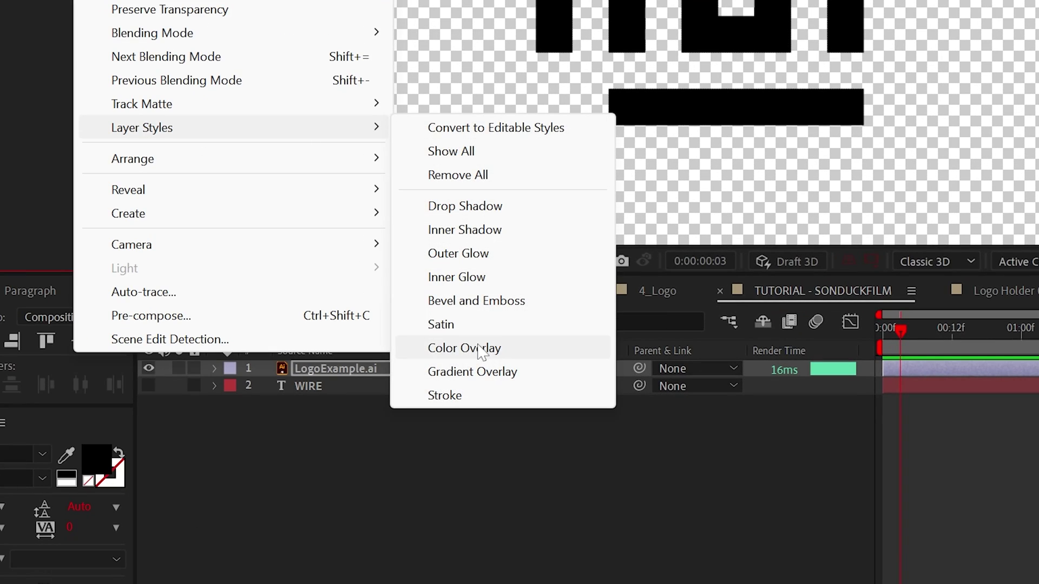
{"action": "left_click", "coordinate": [452, 400]}
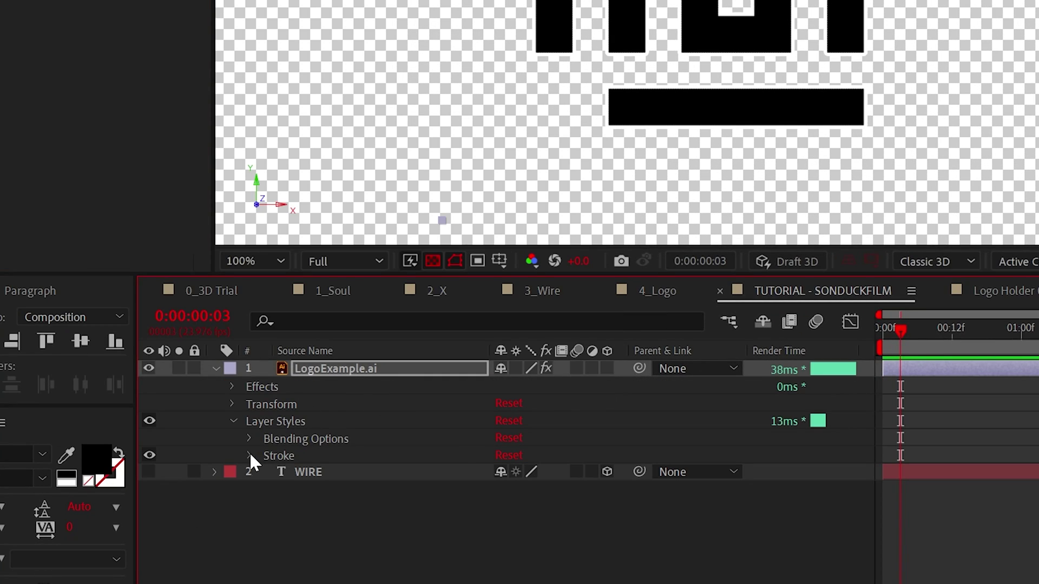
Set the logo's Stroke layer style to size 5 and color white.
{"action": "left_click", "coordinate": [248, 455]}
{"action": "left_click", "coordinate": [513, 506]}
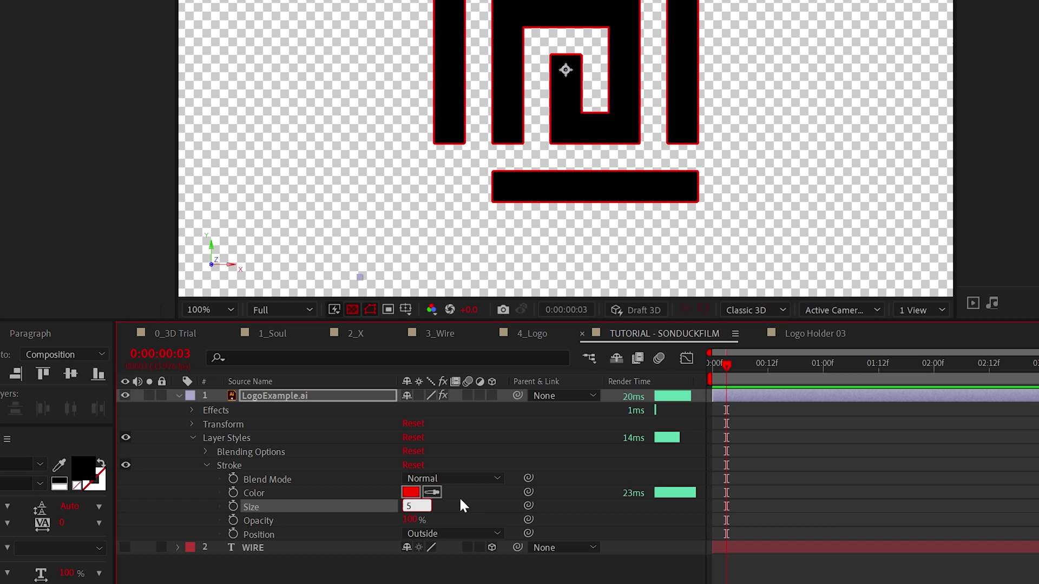
{"action": "left_click", "coordinate": [458, 497]}
{"action": "left_click", "coordinate": [413, 490]}
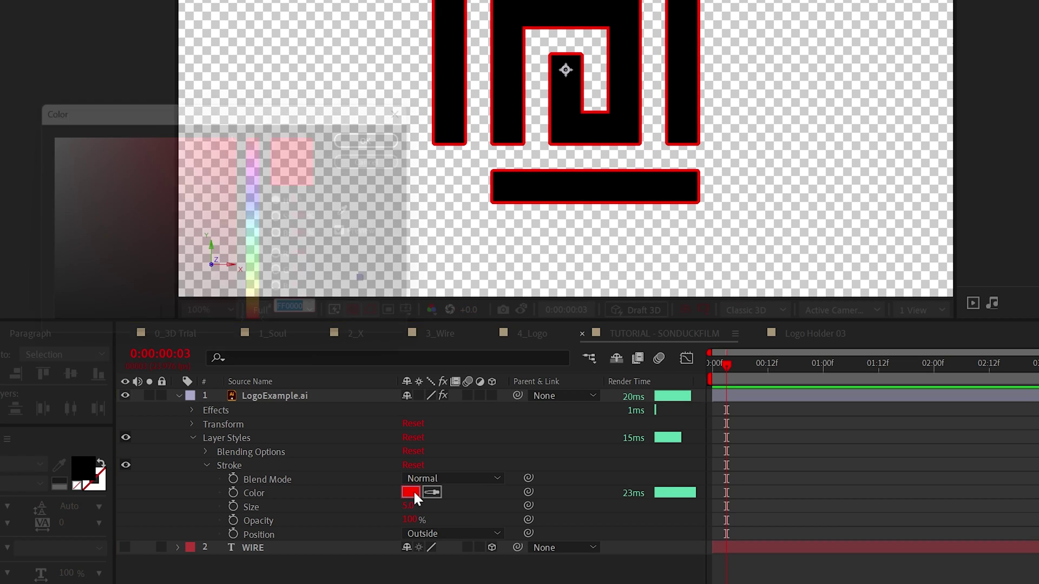
{"action": "left_click_drag", "start_coordinate": [181, 234], "coordinate": [37, 129]}
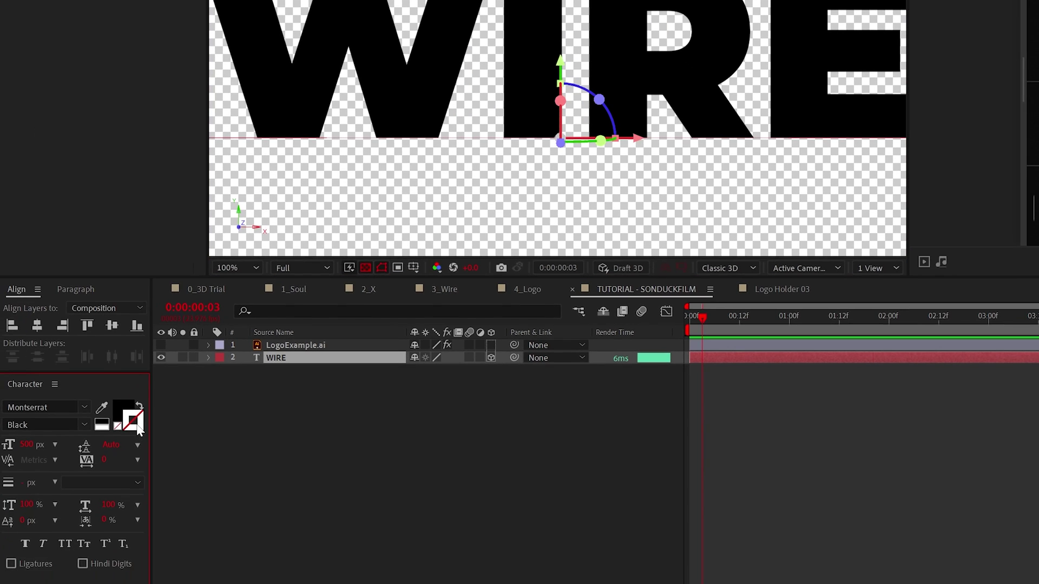
Set the stroke color of the WIRE text layer to white (FFFFFF).
{"action": "left_click", "coordinate": [98, 483]}
{"action": "left_click", "coordinate": [39, 133]}
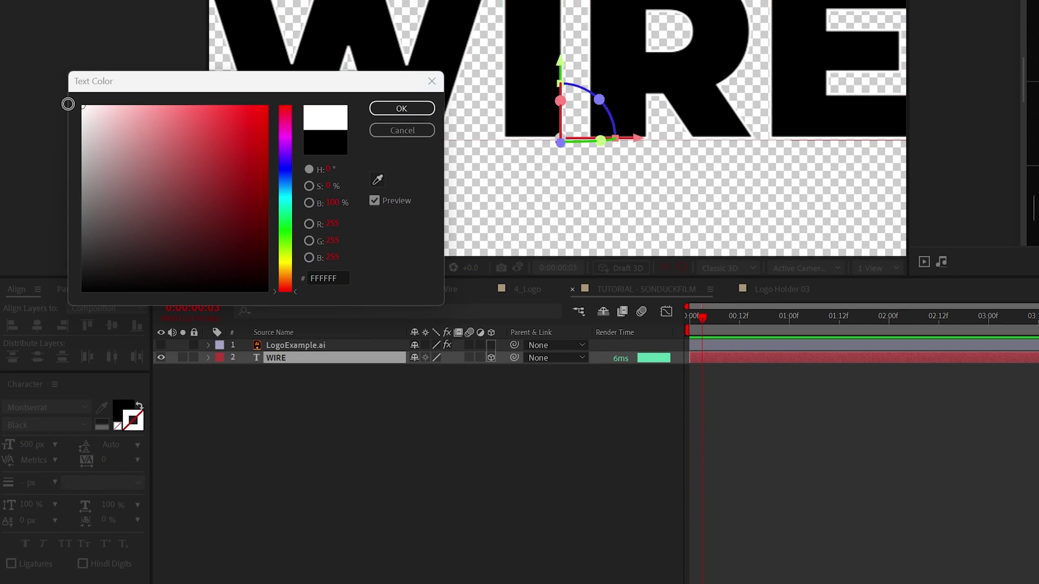
{"action": "left_click", "coordinate": [400, 109]}
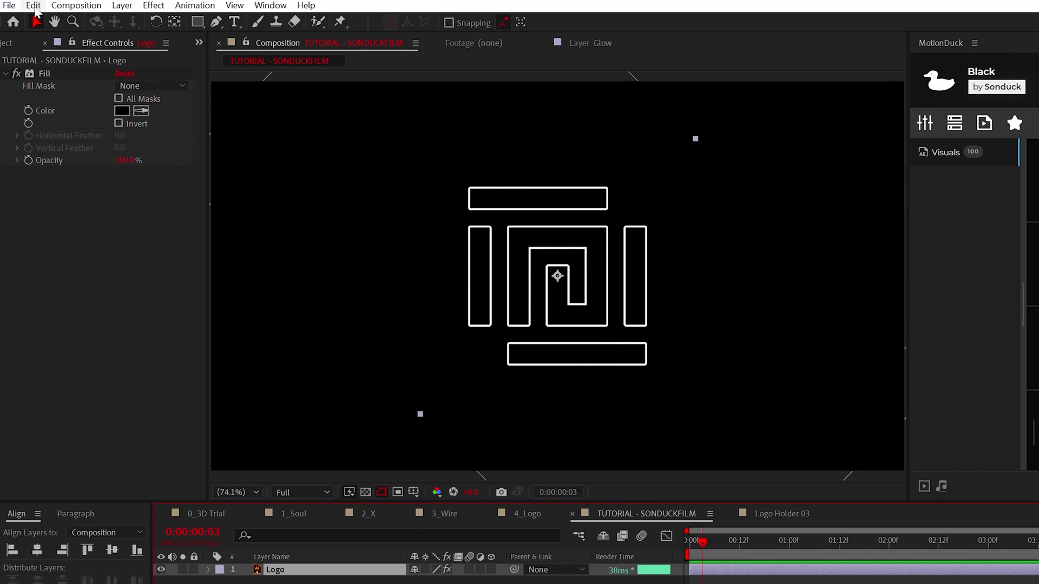
Duplicate the Logo layer and pre-compose the lower copy as LogoHolder, moving all attributes into the new composition.
{"action": "left_click", "coordinate": [34, 6]}
{"action": "left_click", "coordinate": [90, 205]}
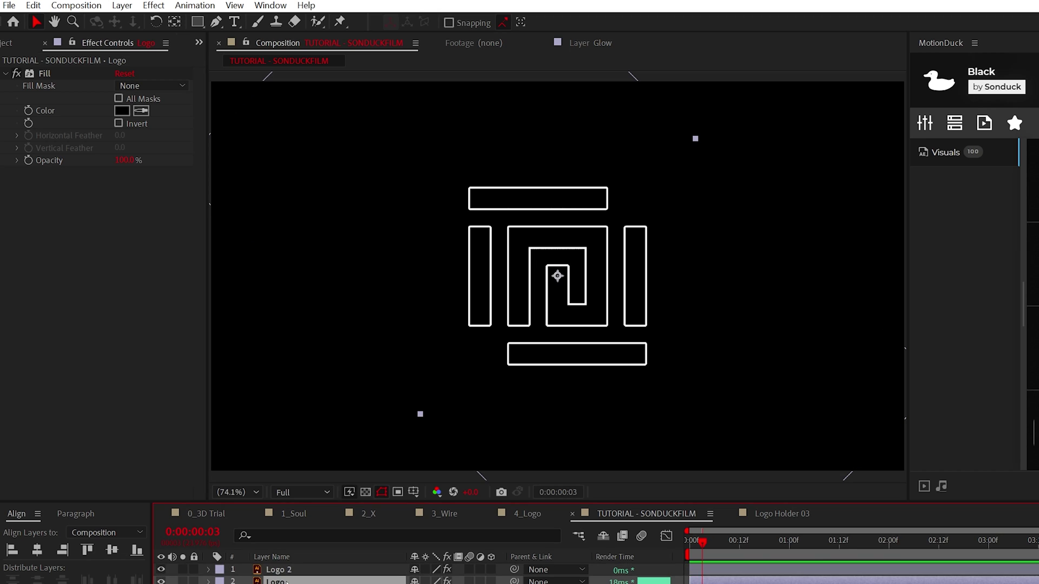
{"action": "left_click", "coordinate": [121, 5]}
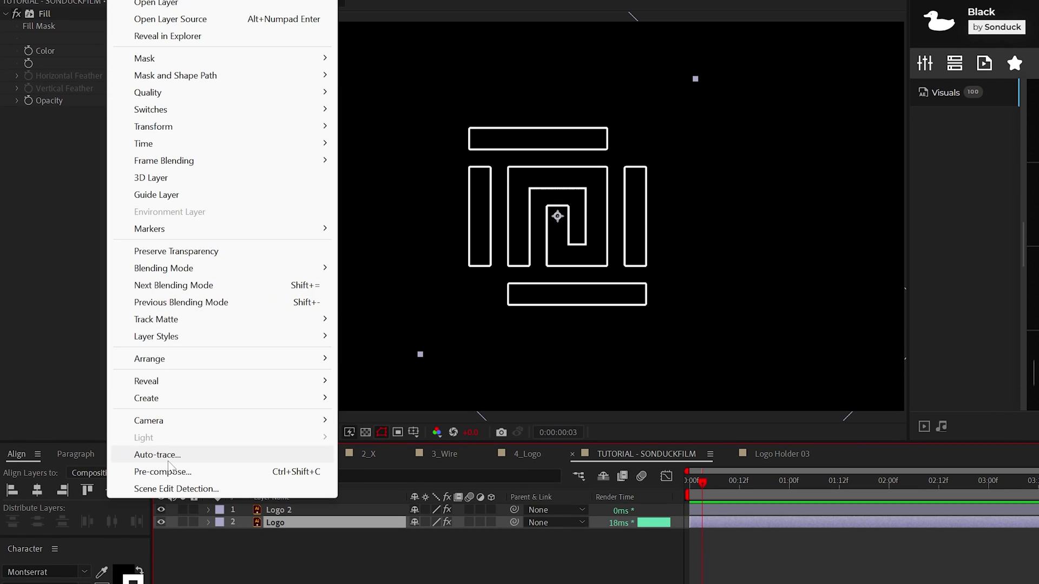
{"action": "left_click", "coordinate": [162, 531]}
{"action": "type", "text": "Student LOan Debt"}
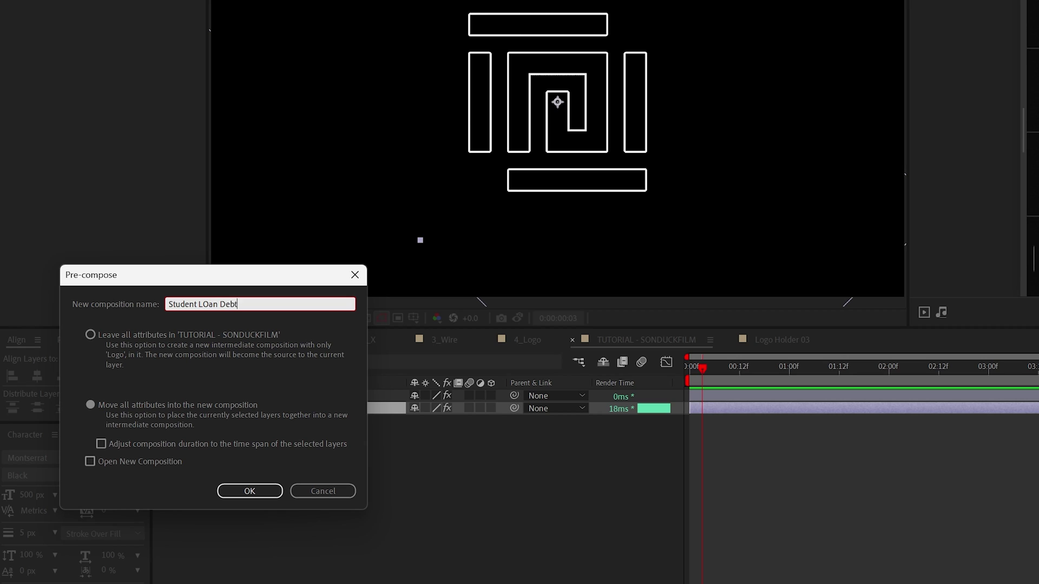
{"action": "key", "text": "Return"}
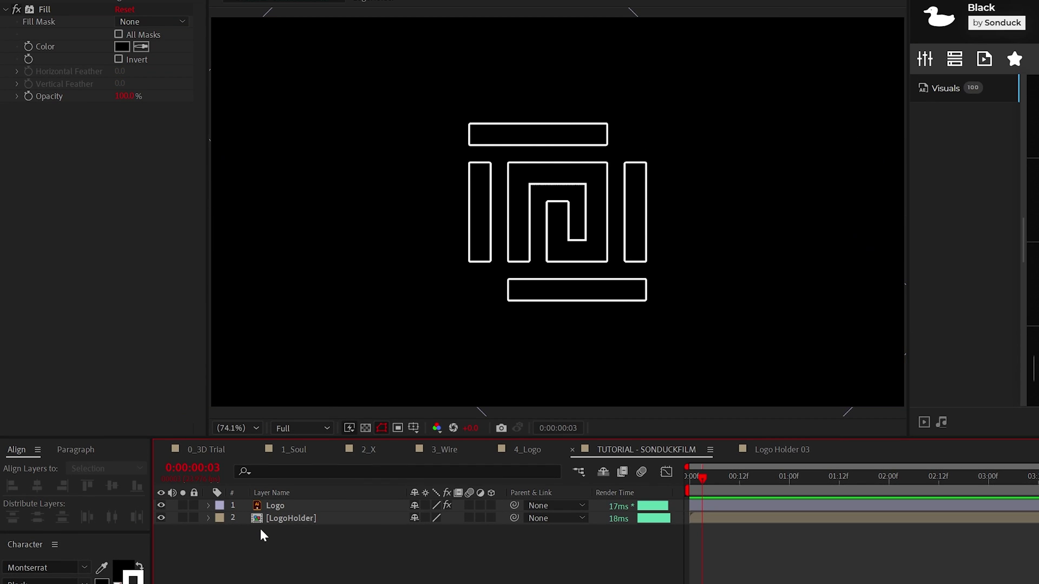
Open the LogoHolder composition and examine the corners of the logo outline up close.
{"action": "double_click", "coordinate": [291, 518]}
{"action": "scroll", "coordinate": [503, 217], "scroll_direction": "up", "scroll_amount": 3}
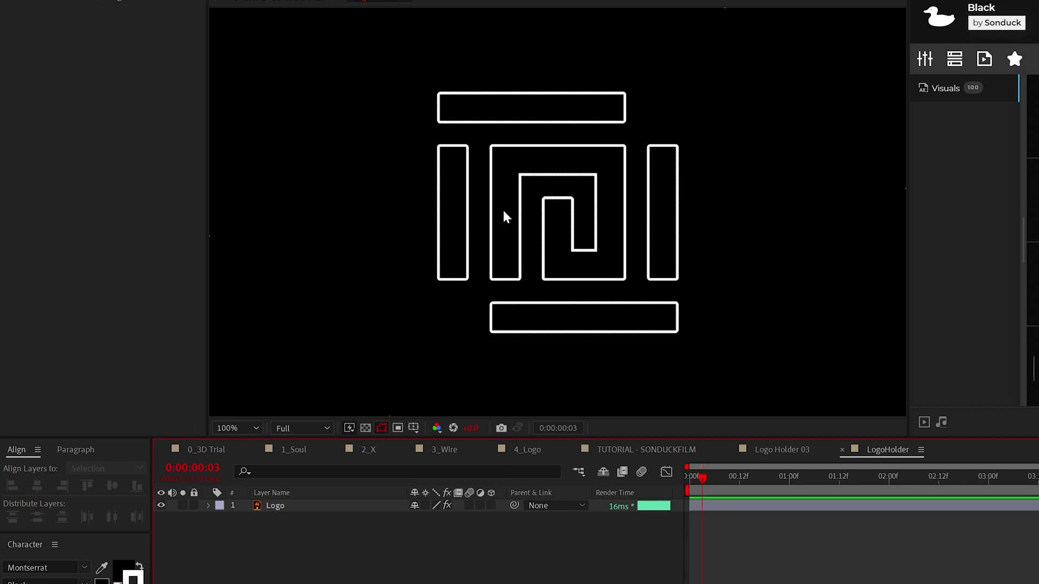
{"action": "left_click_drag", "start_coordinate": [504, 224], "coordinate": [529, 260]}
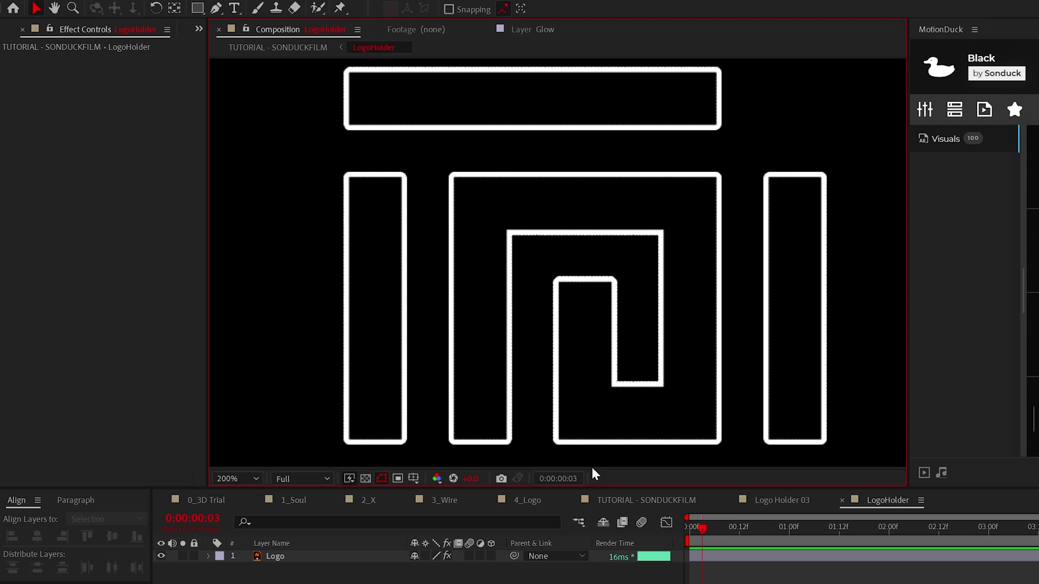
{"action": "left_click_drag", "start_coordinate": [549, 419], "coordinate": [506, 264]}
{"action": "left_click_drag", "start_coordinate": [447, 307], "coordinate": [444, 405]}
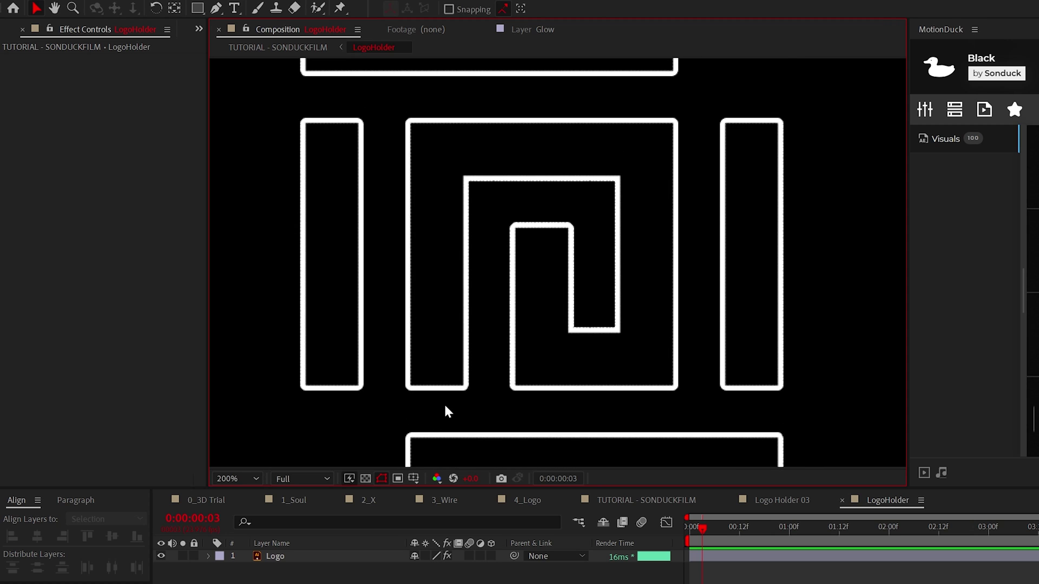
Set up the Rectangle tool with a white shape fill.
{"action": "left_click", "coordinate": [196, 9]}
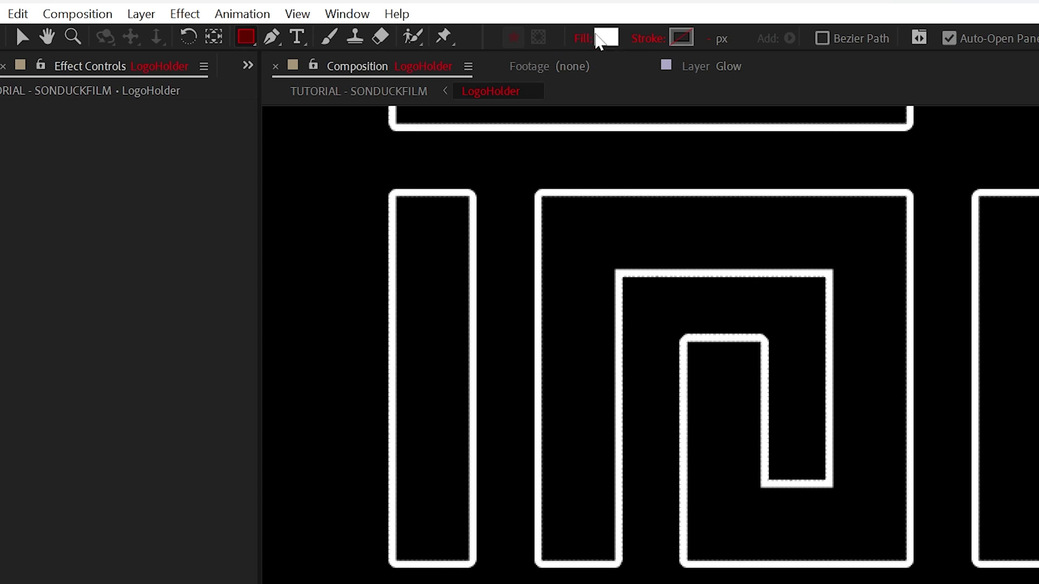
{"action": "left_click", "coordinate": [601, 39]}
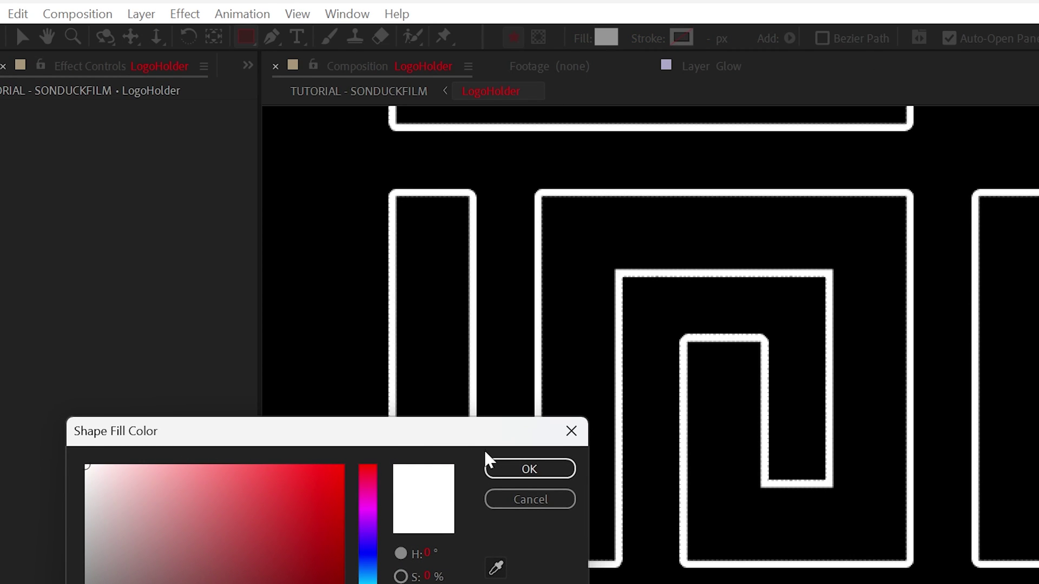
{"action": "left_click", "coordinate": [514, 468]}
Draw a tiny white square inside the upper-left corner of the bottom bar's outline and center its anchor point.
{"action": "left_click_drag", "start_coordinate": [538, 517], "coordinate": [607, 375]}
{"action": "scroll", "coordinate": [624, 494], "scroll_direction": "up", "scroll_amount": 1}
{"action": "left_click_drag", "start_coordinate": [635, 491], "coordinate": [687, 363]}
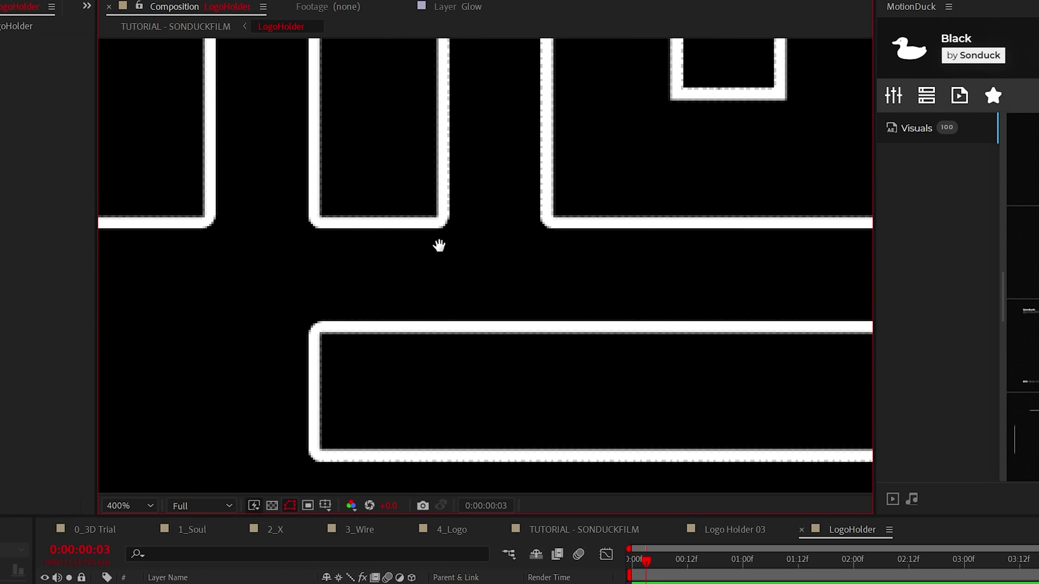
{"action": "scroll", "coordinate": [331, 292], "scroll_direction": "up", "scroll_amount": 3}
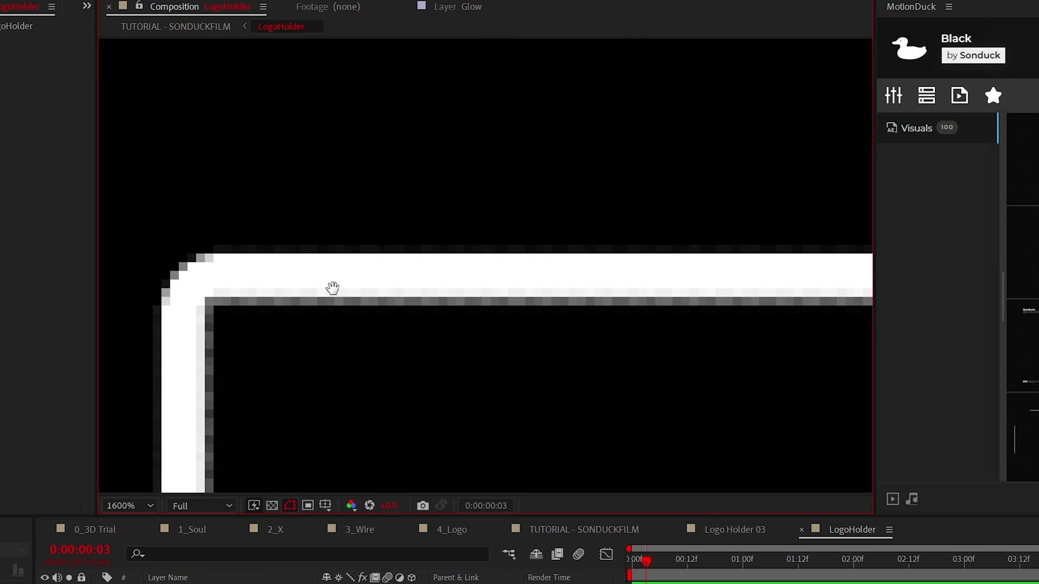
{"action": "left_click_drag", "start_coordinate": [332, 288], "coordinate": [455, 256]}
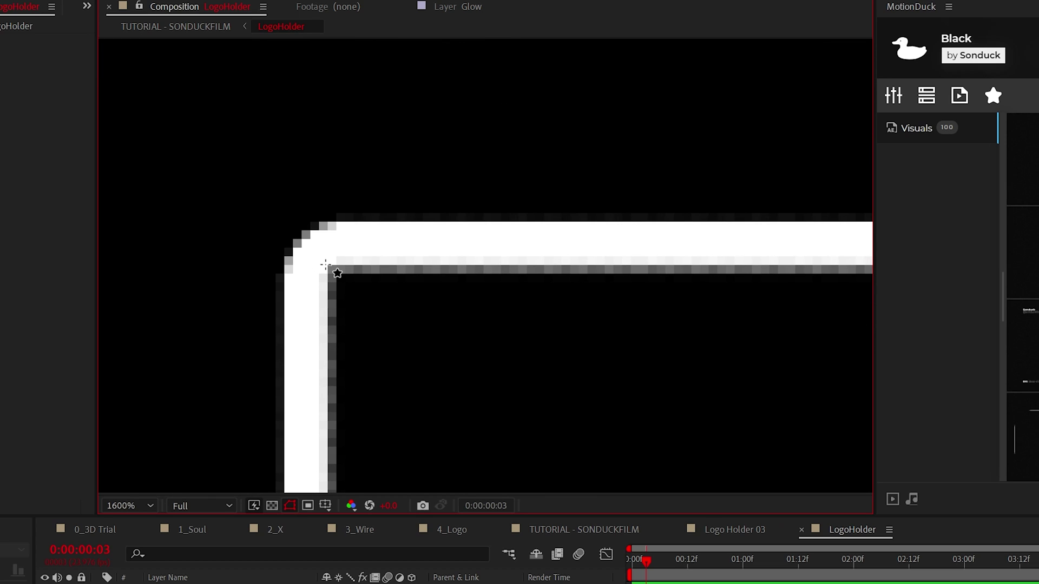
{"action": "left_click_drag", "start_coordinate": [325, 265], "coordinate": [295, 233]}
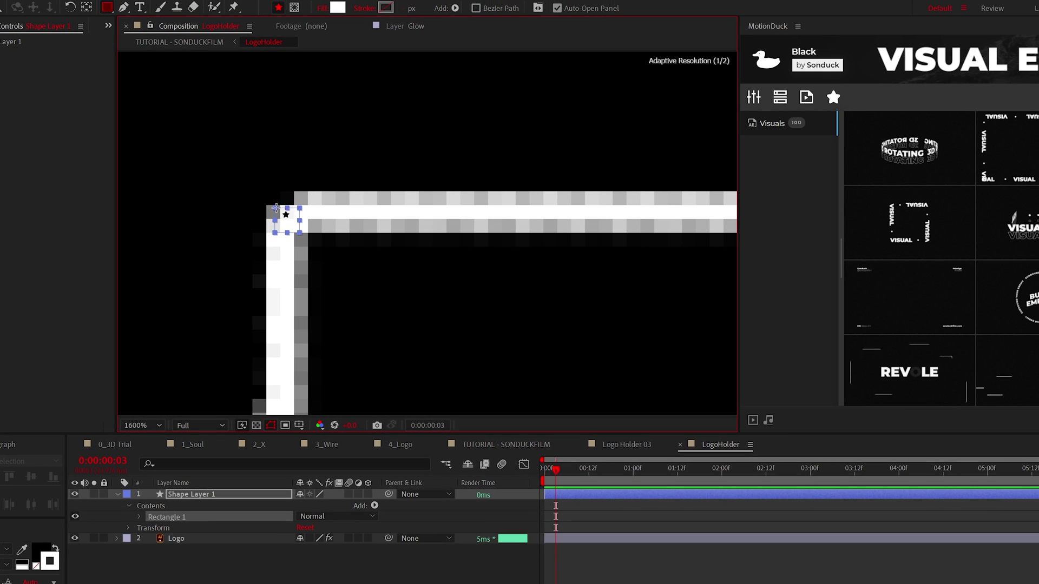
{"action": "key", "text": "ctrl+z"}
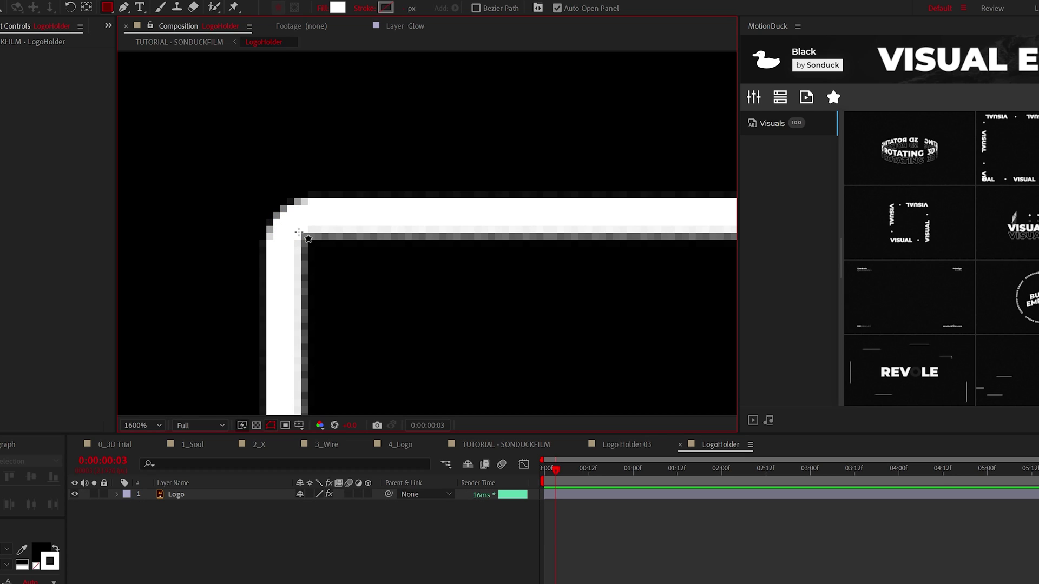
{"action": "left_click_drag", "start_coordinate": [300, 232], "coordinate": [273, 208]}
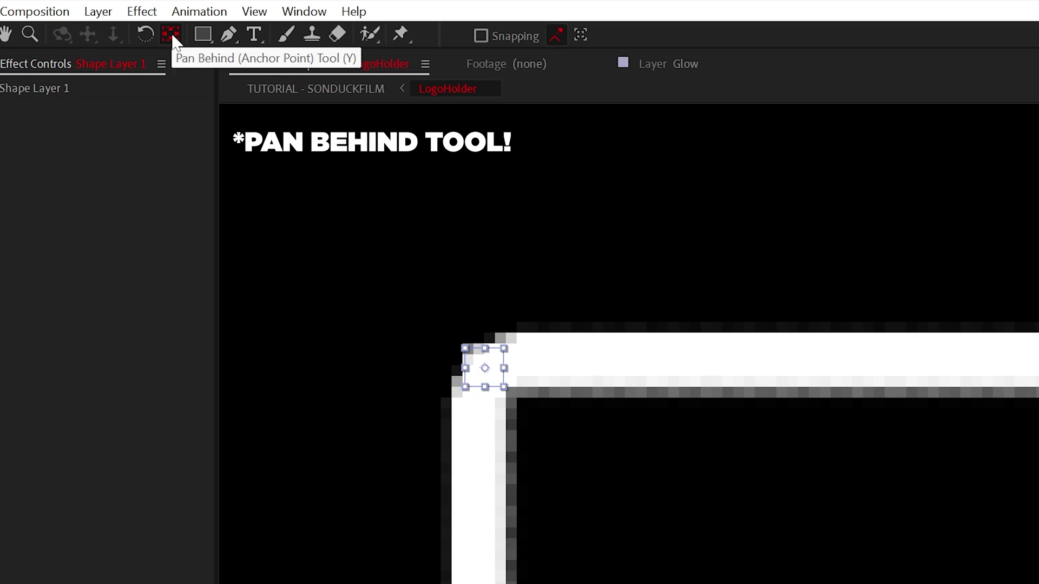
{"action": "left_click", "coordinate": [87, 8]}
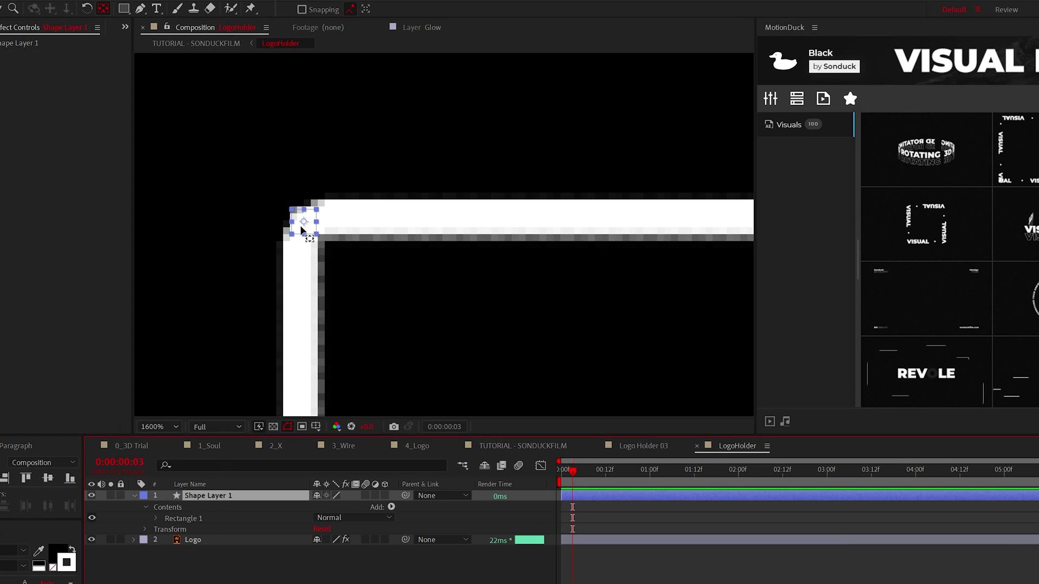
Duplicate the small corner square and move the copy down onto the bottom bar's lower-left corner.
{"action": "key", "text": "v"}
{"action": "key", "text": "ctrl+d"}
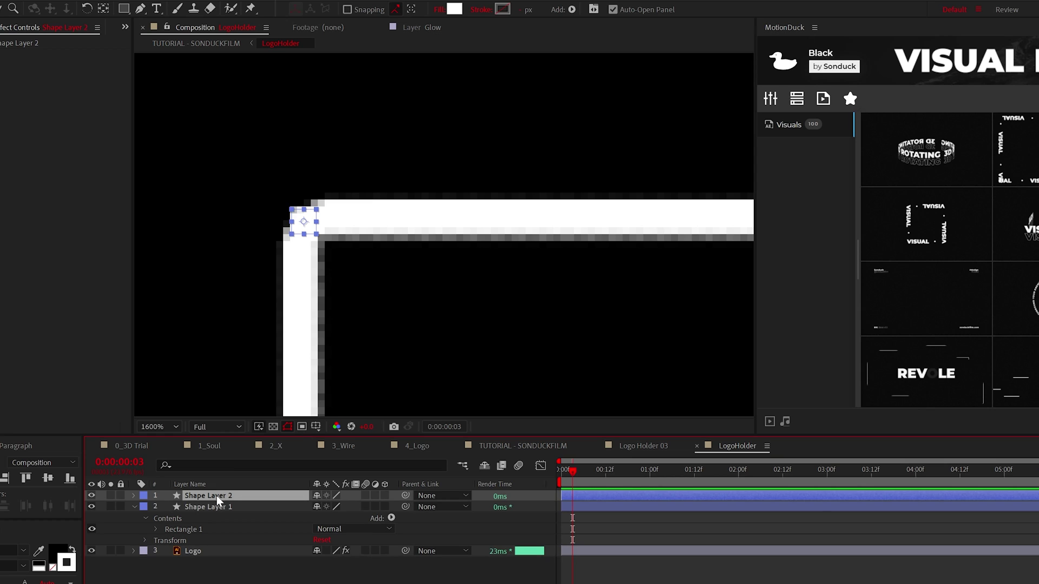
{"action": "left_click_drag", "start_coordinate": [309, 382], "coordinate": [289, 230]}
{"action": "key", "text": "comma"}
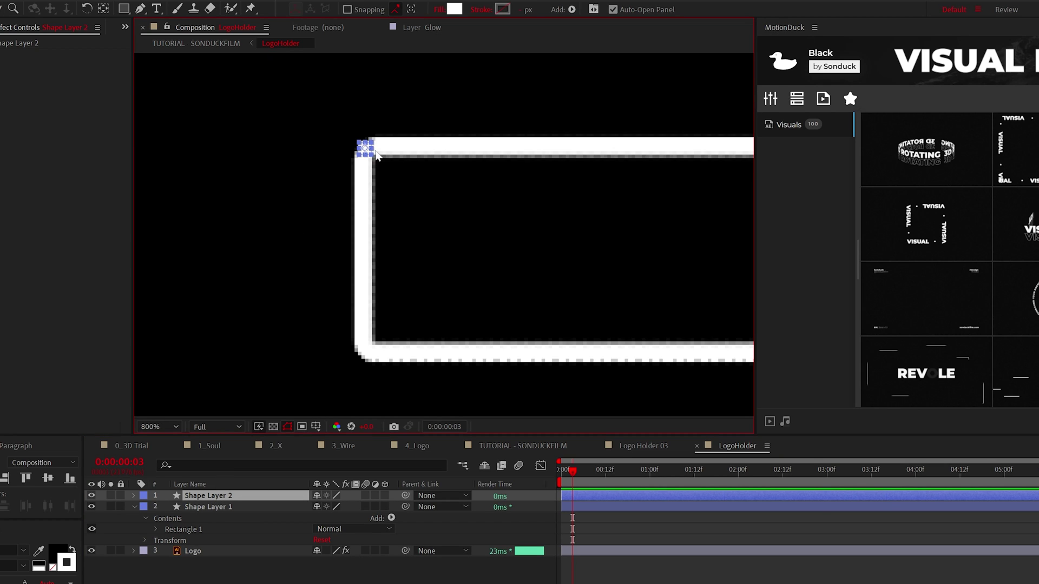
{"action": "left_click_drag", "start_coordinate": [366, 153], "coordinate": [369, 345]}
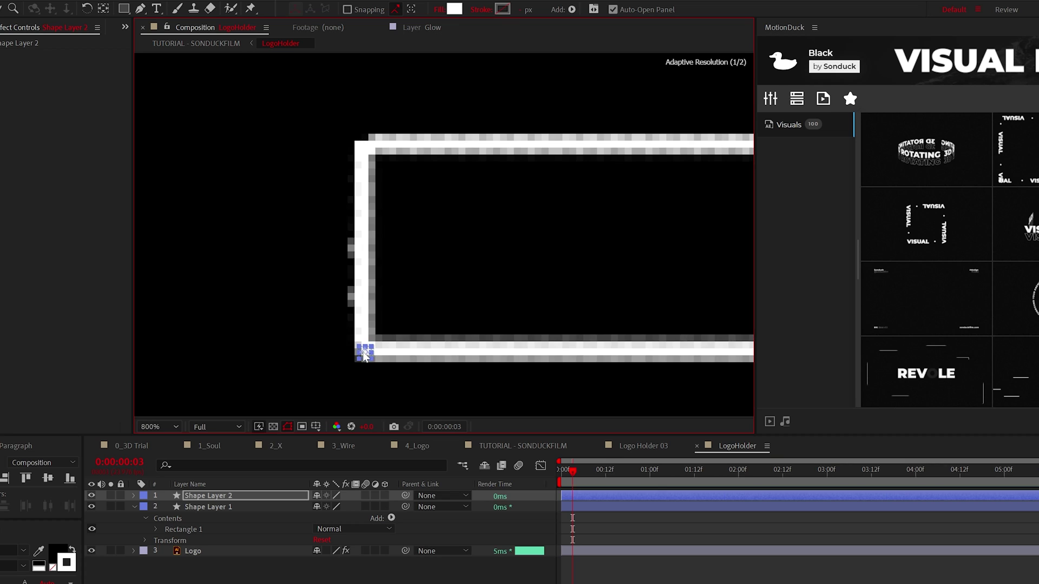
Duplicate the two squares at one end of the bottom bar and move the copies onto the corners at its right end.
{"action": "key", "text": "comma"}
{"action": "left_click_drag", "start_coordinate": [424, 238], "coordinate": [254, 260]}
{"action": "key", "text": "ctrl+d"}
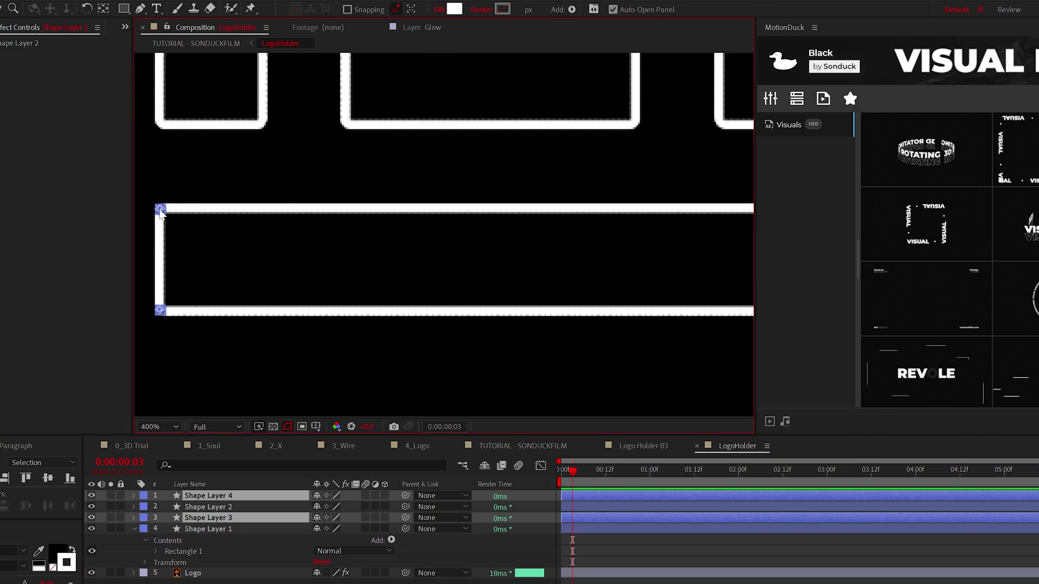
{"action": "left_click_drag", "start_coordinate": [161, 213], "coordinate": [426, 214]}
{"action": "left_click_drag", "start_coordinate": [670, 238], "coordinate": [523, 210]}
{"action": "scroll", "coordinate": [541, 230], "scroll_direction": "up", "scroll_amount": 2}
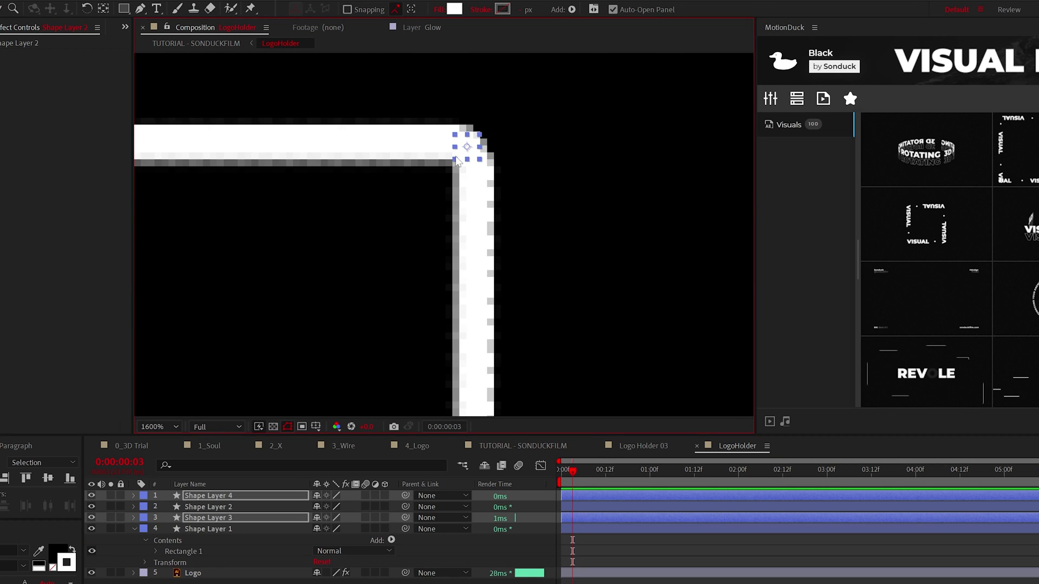
Duplicate all four bottom-bar corner squares, bring the copies to the front and align them with the top bar's corners.
{"action": "key", "text": "shift+slash"}
{"action": "left_click_drag", "start_coordinate": [204, 517], "coordinate": [204, 502]}
{"action": "left_click", "coordinate": [209, 528], "text": "shift"}
{"action": "key", "text": "ctrl+d"}
{"action": "key", "text": "ctrl+shift+bracketright"}
{"action": "left_click_drag", "start_coordinate": [522, 295], "coordinate": [488, 156]}
{"action": "scroll", "coordinate": [479, 157], "scroll_direction": "up", "scroll_amount": 4}
{"action": "left_click_drag", "start_coordinate": [227, 237], "coordinate": [720, 166]}
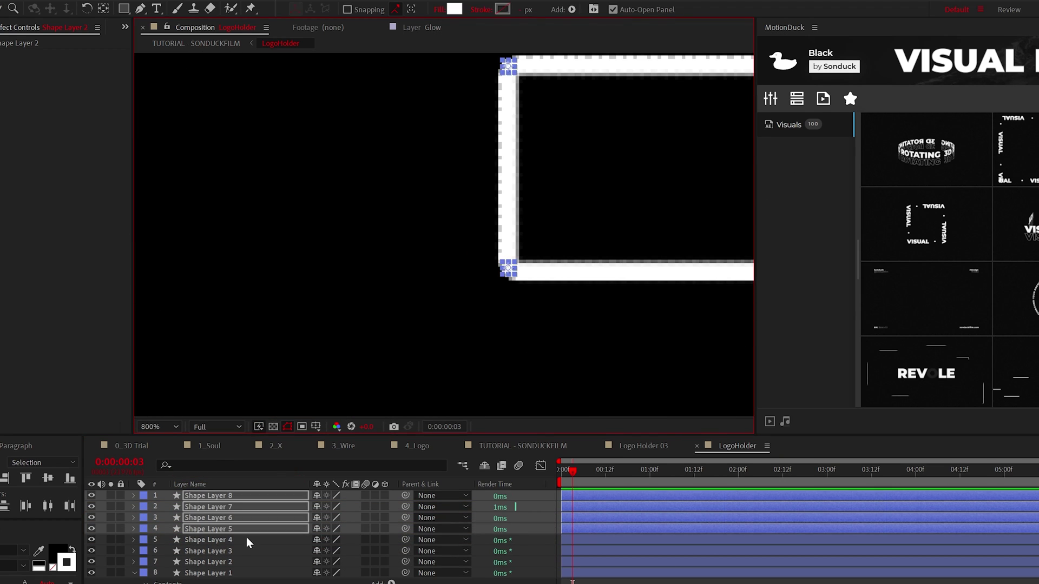
{"action": "left_click", "coordinate": [238, 529]}
{"action": "left_click", "coordinate": [238, 517], "text": "shift"}
{"action": "scroll", "coordinate": [595, 197], "scroll_direction": "up", "scroll_amount": 1}
{"action": "scroll", "coordinate": [282, 109], "scroll_direction": "down", "scroll_amount": 2}
Duplicate a top-bar corner square onto the left vertical bar's upper-left corner and copy it across to the upper-right corner.
{"action": "left_click", "coordinate": [269, 206]}
{"action": "key", "text": "ctrl+d"}
{"action": "left_click_drag", "start_coordinate": [304, 161], "coordinate": [305, 244]}
{"action": "scroll", "coordinate": [300, 195], "scroll_direction": "up", "scroll_amount": 2}
{"action": "key", "text": "ctrl+d"}
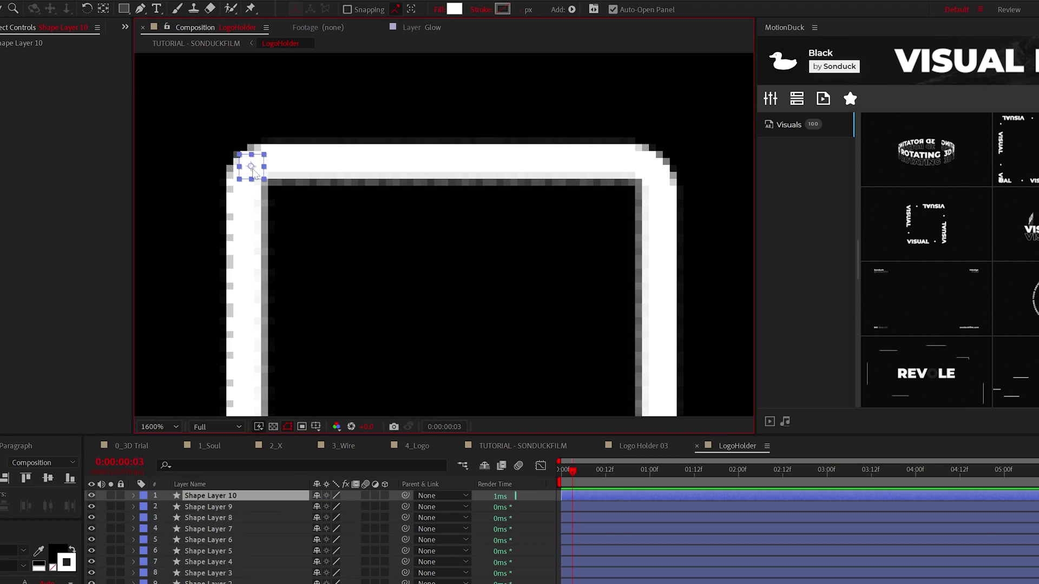
{"action": "left_click_drag", "start_coordinate": [251, 167], "coordinate": [654, 167]}
Duplicate the left vertical bar's upper squares and move the copies down onto its lower corners.
{"action": "key", "text": "ctrl+d"}
{"action": "scroll", "coordinate": [421, 134], "scroll_direction": "down", "scroll_amount": 3}
{"action": "left_click_drag", "start_coordinate": [448, 139], "coordinate": [447, 373]}
{"action": "scroll", "coordinate": [456, 387], "scroll_direction": "up", "scroll_amount": 3}
{"action": "scroll", "coordinate": [466, 267], "scroll_direction": "down", "scroll_amount": 2}
Duplicate the left bar's two lower corner squares and move the copies across onto the lower end of the spiral's left leg.
{"action": "key", "text": "ctrl+d"}
{"action": "left_click_drag", "start_coordinate": [234, 517], "coordinate": [234, 501]}
{"action": "left_click_drag", "start_coordinate": [454, 268], "coordinate": [637, 269]}
{"action": "scroll", "coordinate": [637, 239], "scroll_direction": "up", "scroll_amount": 2}
{"action": "scroll", "coordinate": [442, 257], "scroll_direction": "down", "scroll_amount": 2}
Duplicate the spiral's lower leg square onto the upper-left inner corner of the spiral and move a further copy across from it.
{"action": "left_click", "coordinate": [489, 282]}
{"action": "key", "text": "ctrl+d"}
{"action": "left_click_drag", "start_coordinate": [488, 282], "coordinate": [456, 74]}
{"action": "scroll", "coordinate": [458, 116], "scroll_direction": "up", "scroll_amount": 2}
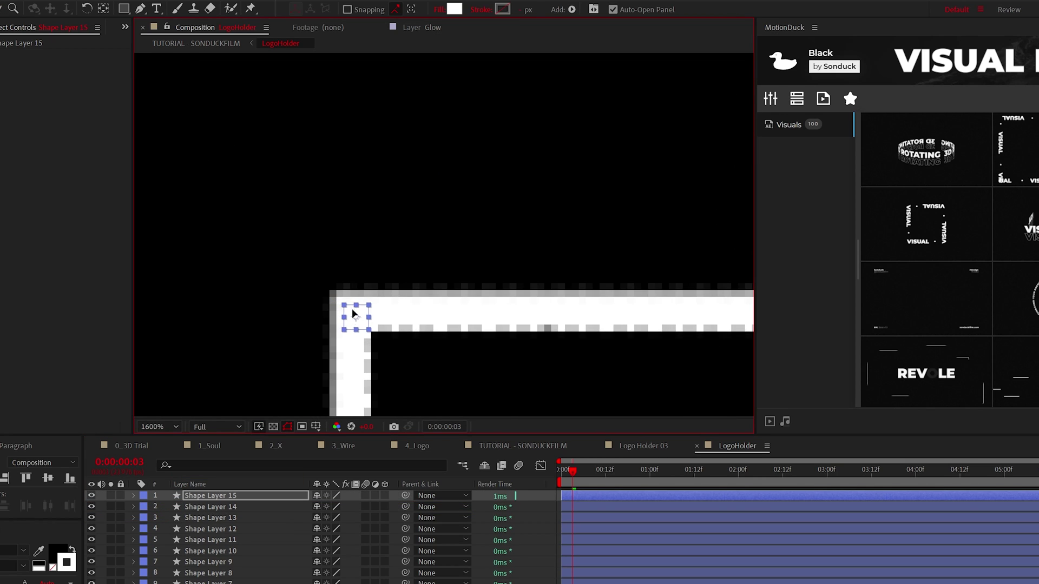
{"action": "key", "text": "ctrl+d"}
{"action": "left_click_drag", "start_coordinate": [204, 258], "coordinate": [570, 254]}
Keep duplicating and placing corner squares until every remaining corner of the spiral and the right vertical bar is marked.
{"action": "key", "text": "ctrl+d"}
{"action": "left_click_drag", "start_coordinate": [418, 88], "coordinate": [337, 357]}
{"action": "key", "text": "ctrl+d"}
{"action": "key", "text": "ctrl+d"}
{"action": "left_click_drag", "start_coordinate": [336, 357], "coordinate": [723, 352]}
{"action": "key", "text": "ctrl+d"}
{"action": "scroll", "coordinate": [723, 352], "scroll_direction": "down", "scroll_amount": 1}
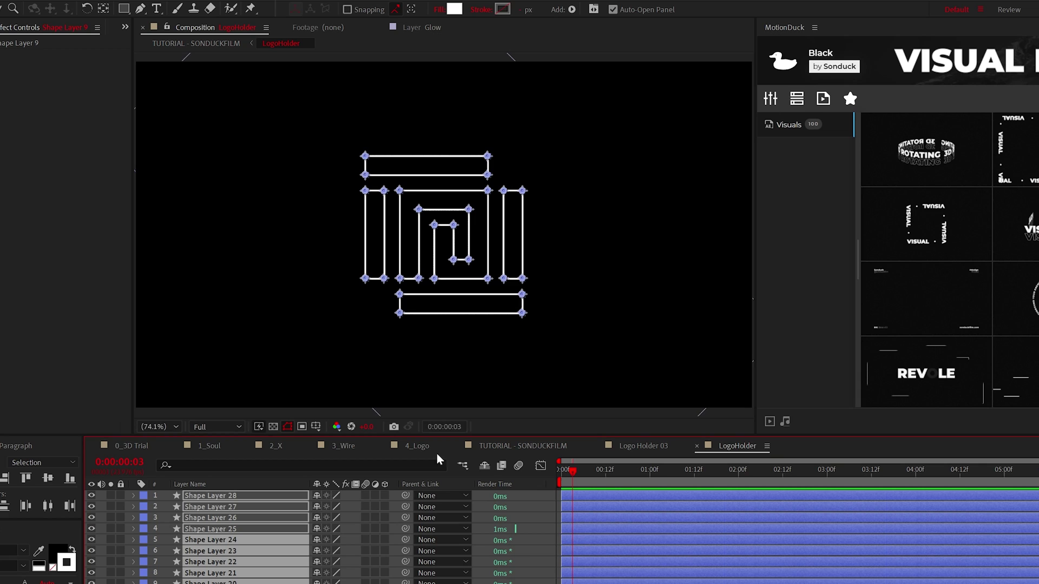
Hide the Logo layer's Stroke style in LogoHolder and check the black fill against the transparency grid.
{"action": "scroll", "coordinate": [405, 344], "scroll_direction": "up", "scroll_amount": 1}
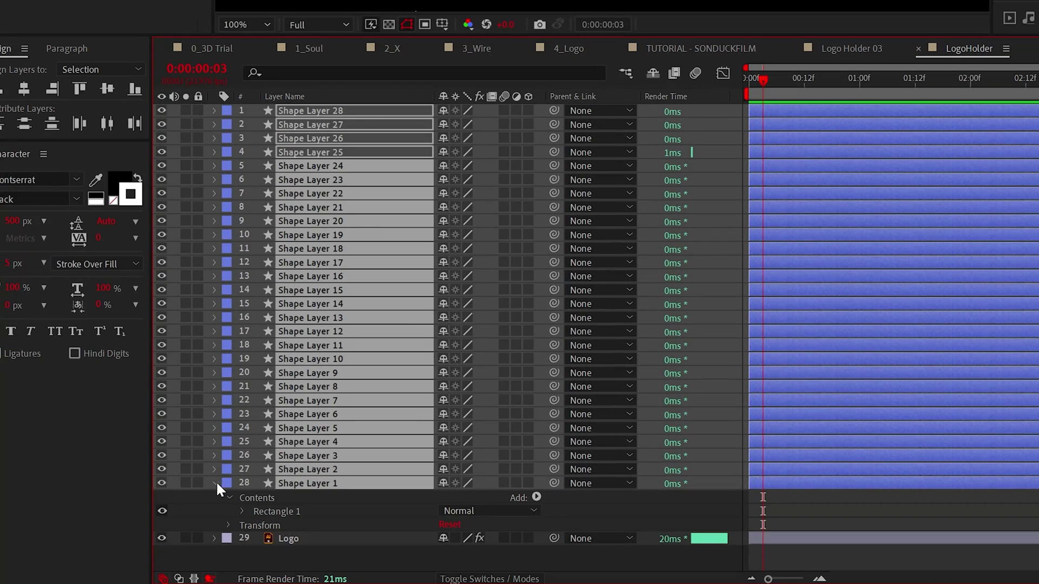
{"action": "left_click", "coordinate": [215, 482]}
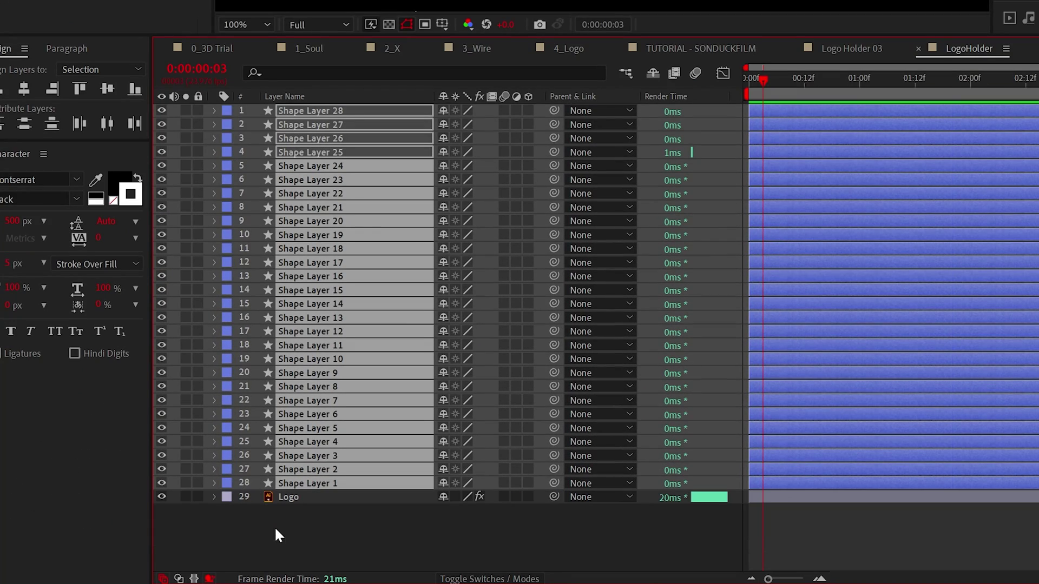
{"action": "left_click", "coordinate": [278, 536]}
{"action": "left_click", "coordinate": [215, 497]}
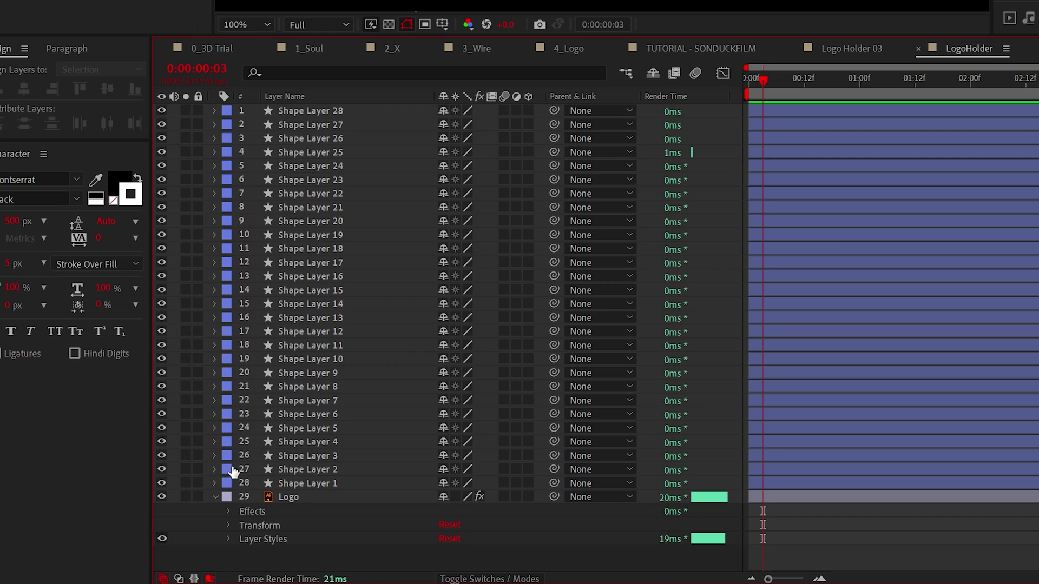
{"action": "left_click", "coordinate": [227, 539]}
{"action": "left_click", "coordinate": [163, 564]}
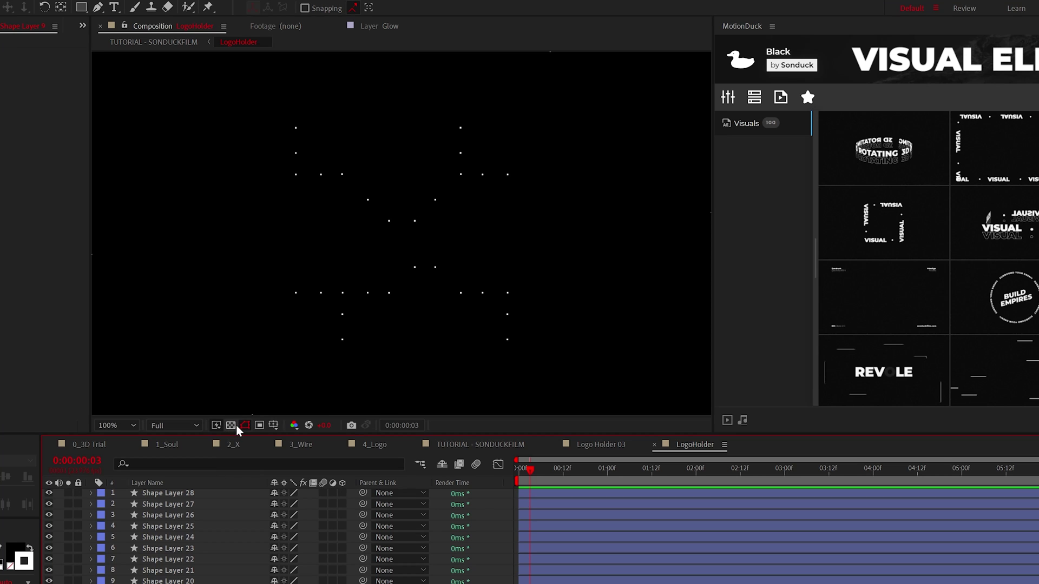
{"action": "left_click", "coordinate": [233, 426]}
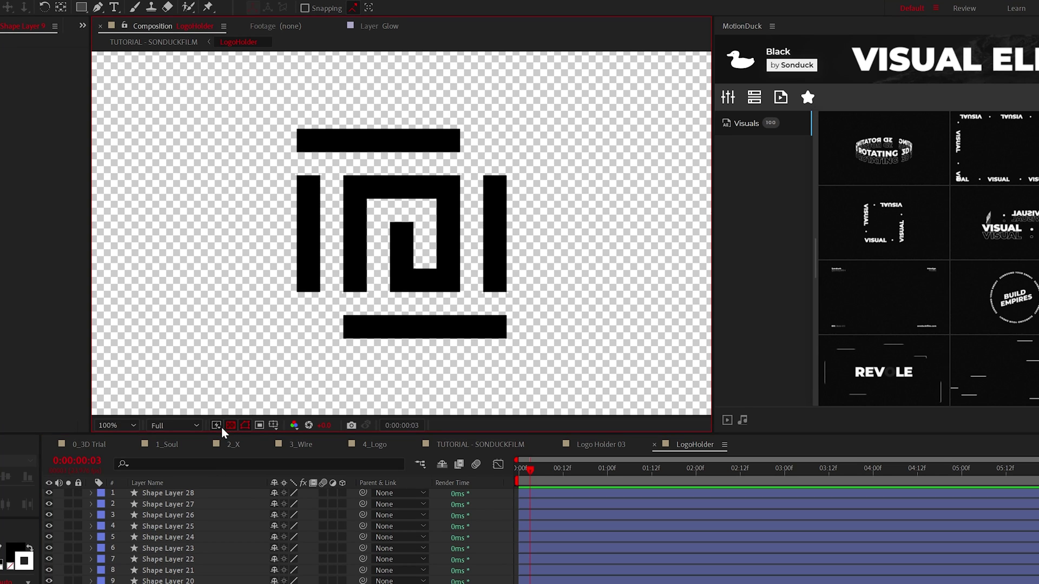
{"action": "left_click", "coordinate": [231, 426]}
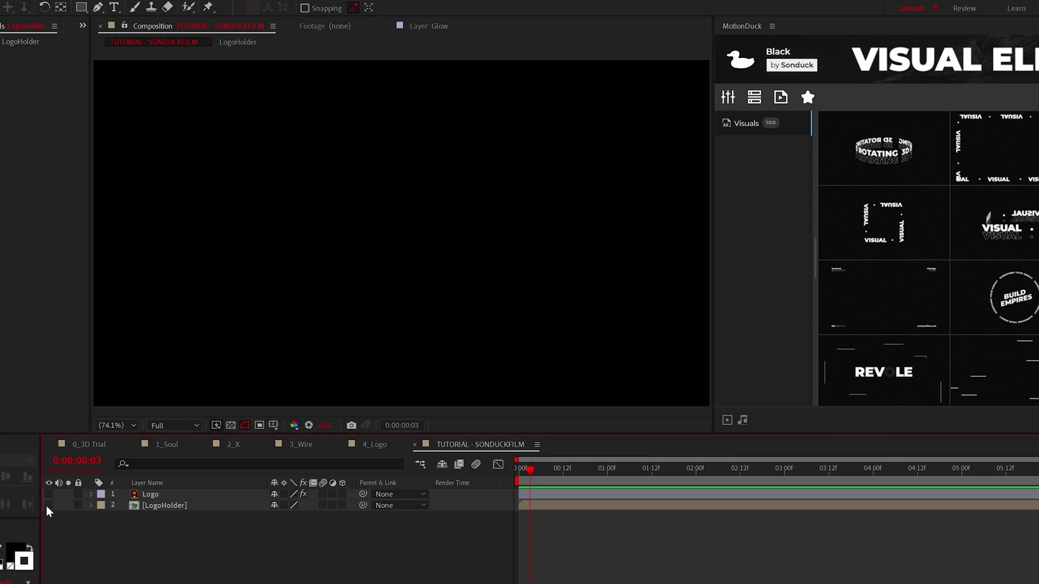
Show the LogoHolder and Logo layers in the TUTORIAL - SONDUCKFILM composition and make both of them 3D.
{"action": "left_click", "coordinate": [49, 505]}
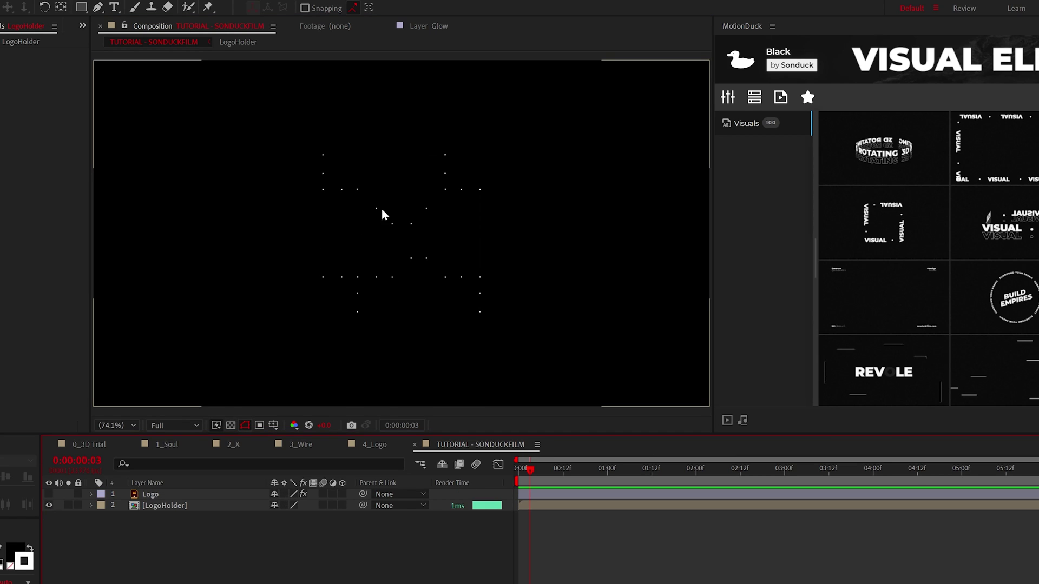
{"action": "left_click", "coordinate": [49, 494]}
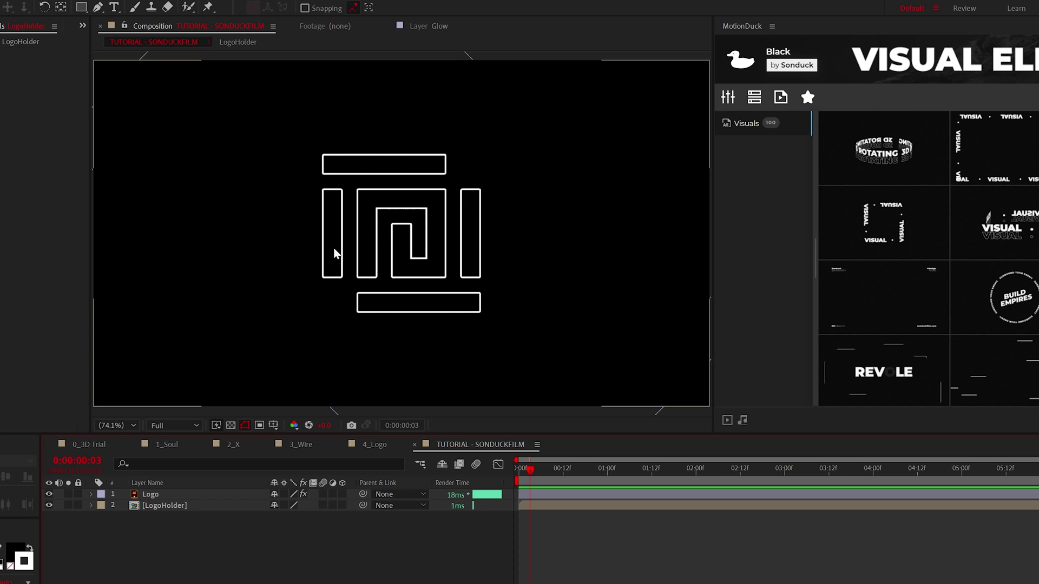
{"action": "left_click", "coordinate": [162, 494]}
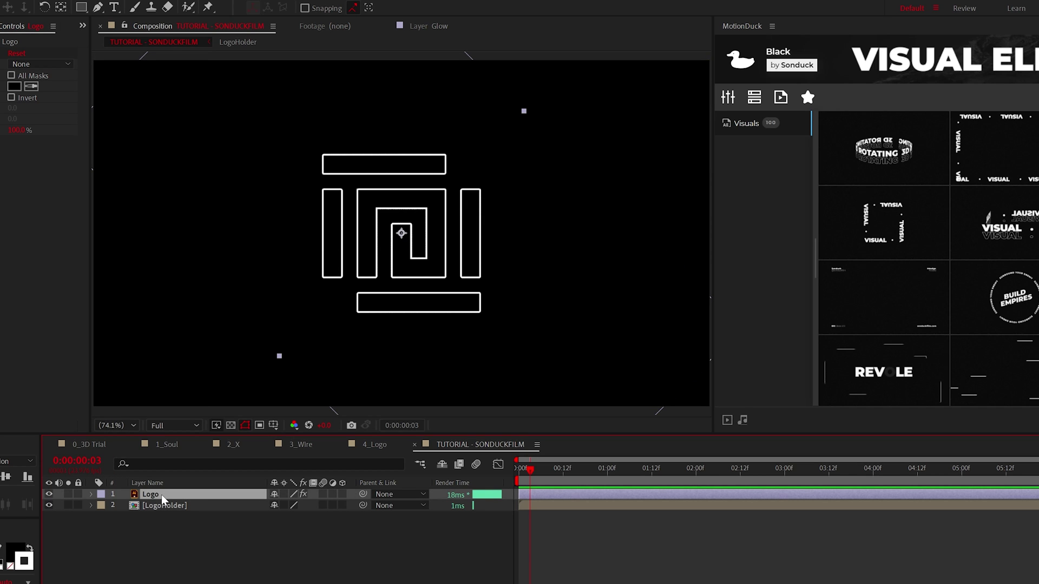
{"action": "left_click", "coordinate": [342, 494]}
{"action": "left_click", "coordinate": [342, 505]}
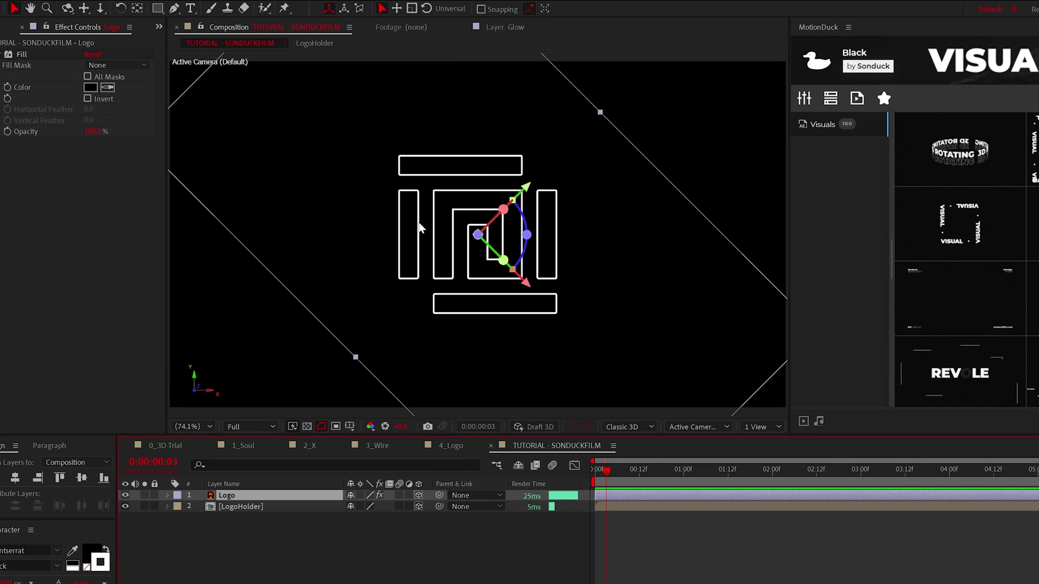
Apply a Tint effect to the Logo layer and set its Map White To color to bright orange.
{"action": "left_click", "coordinate": [119, 0]}
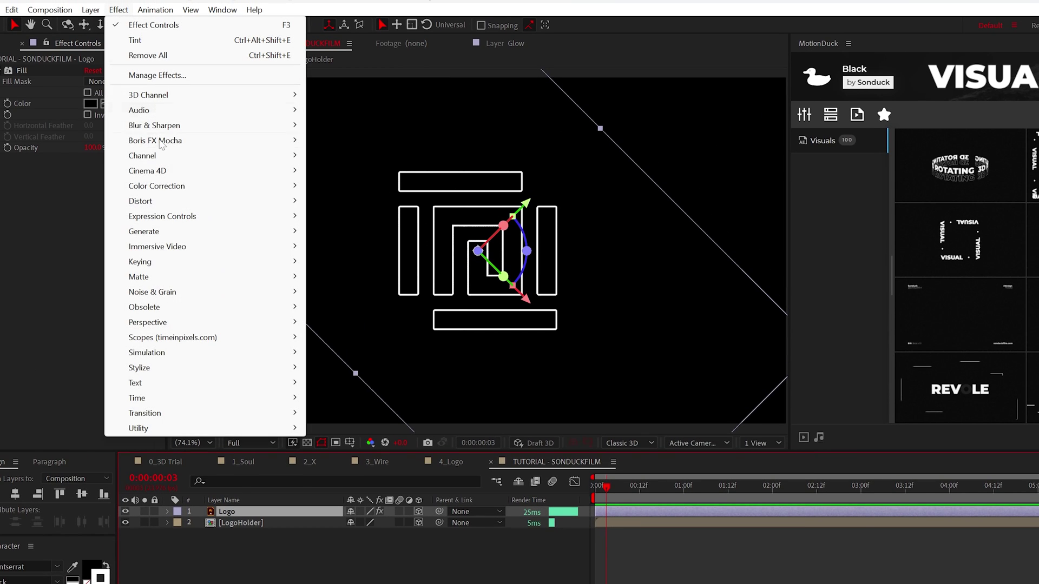
{"action": "mouse_move", "coordinate": [173, 169]}
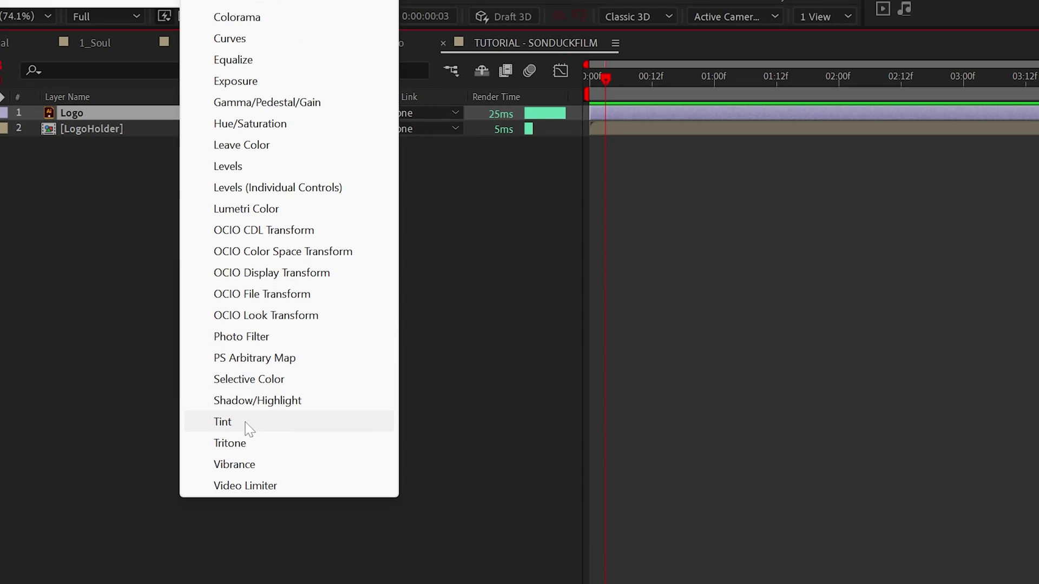
{"action": "left_click", "coordinate": [244, 427]}
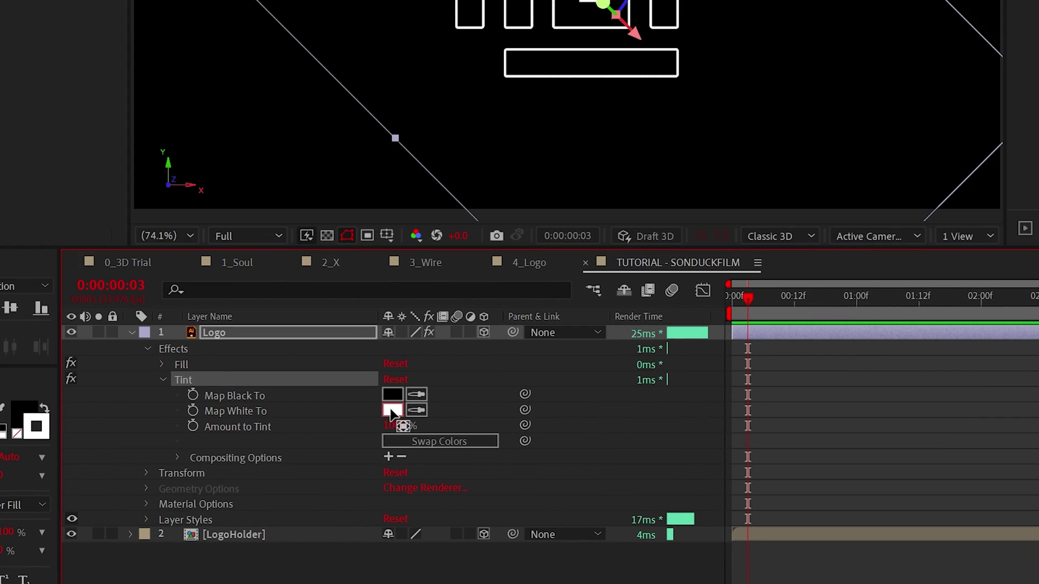
{"action": "left_click", "coordinate": [320, 301]}
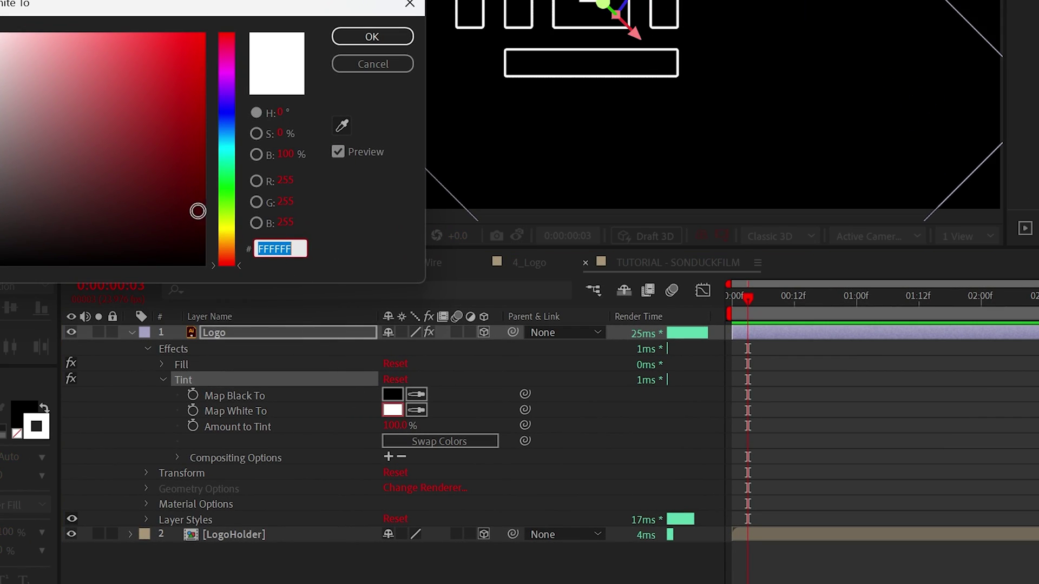
{"action": "left_click", "coordinate": [153, 144]}
{"action": "left_click_drag", "start_coordinate": [228, 256], "coordinate": [227, 246]}
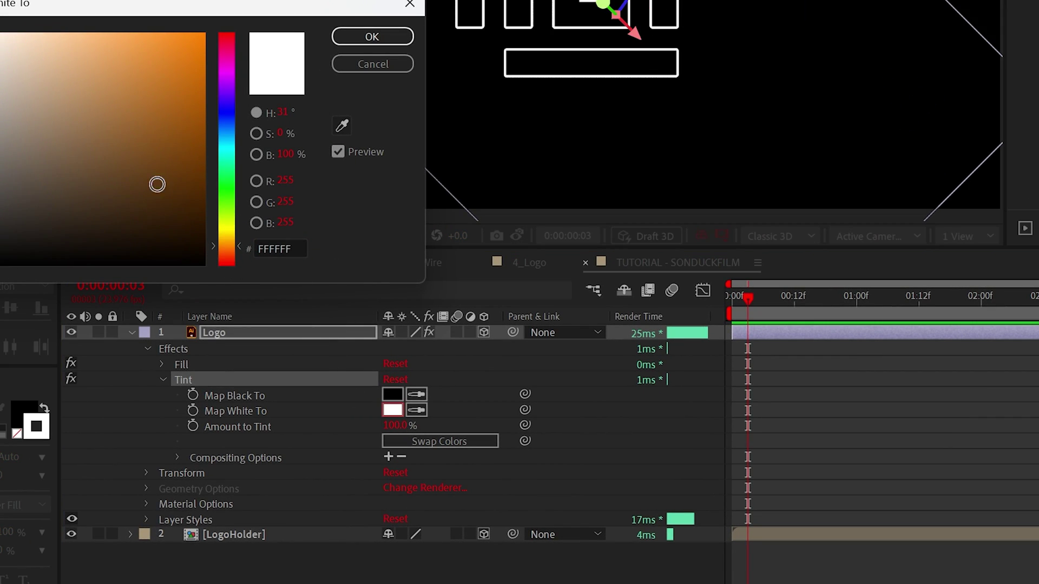
{"action": "left_click", "coordinate": [203, 34]}
{"action": "left_click", "coordinate": [372, 43]}
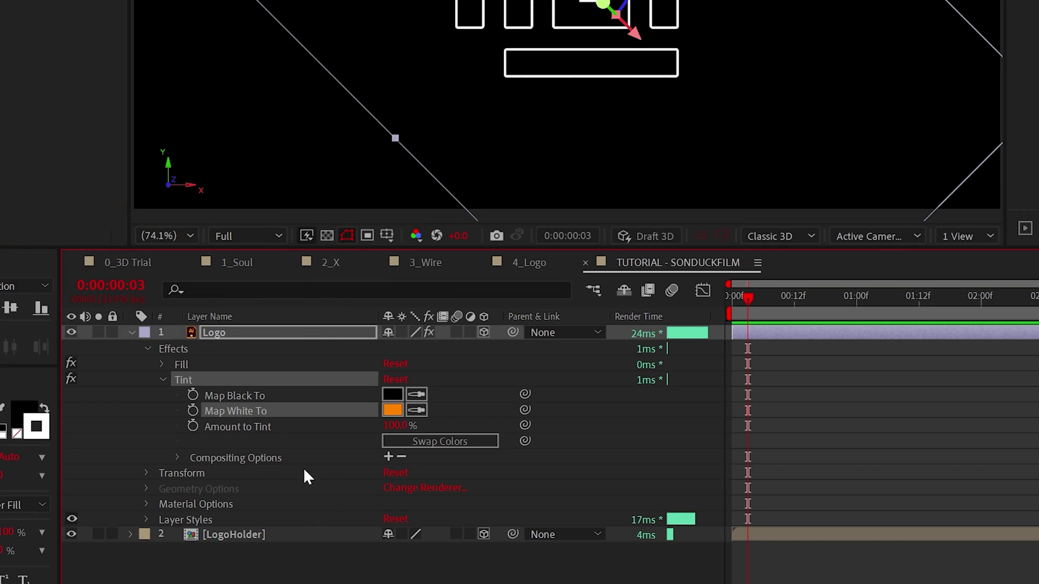
Link the Logo layer's Stroke color by expression to the Map White To color of its Tint effect.
{"action": "left_click", "coordinate": [146, 519]}
{"action": "left_click", "coordinate": [194, 397], "text": "alt"}
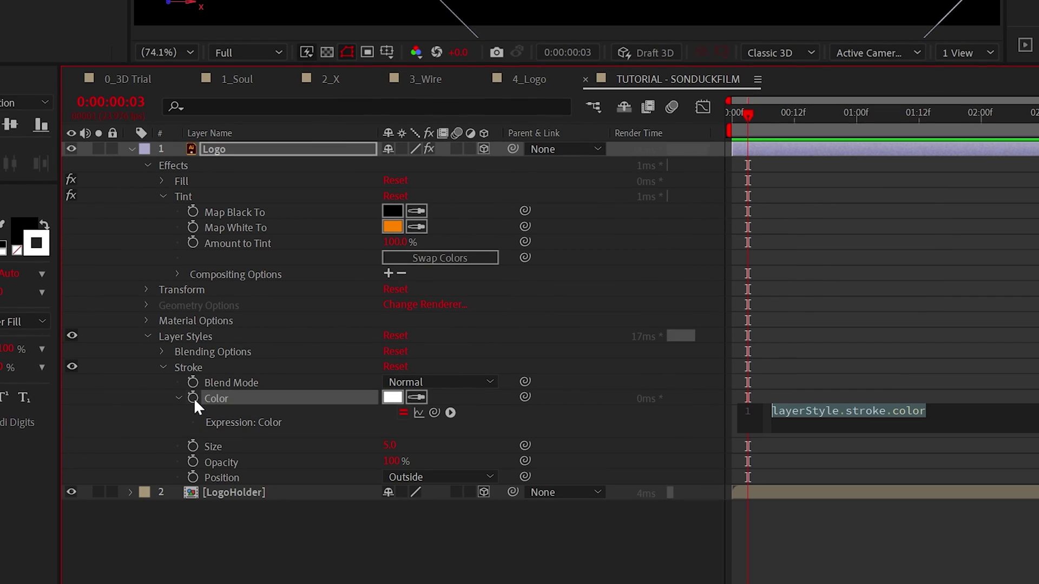
{"action": "mouse_move", "coordinate": [434, 413]}
{"action": "left_mouse_down"}
{"action": "mouse_move", "coordinate": [272, 245]}
{"action": "mouse_move", "coordinate": [271, 228]}
{"action": "left_mouse_up"}
{"action": "left_click", "coordinate": [541, 194]}
Copy the Tint effect from the Logo layer onto the LogoHolder layer and collapse the Logo's layer styles.
{"action": "left_click", "coordinate": [182, 195]}
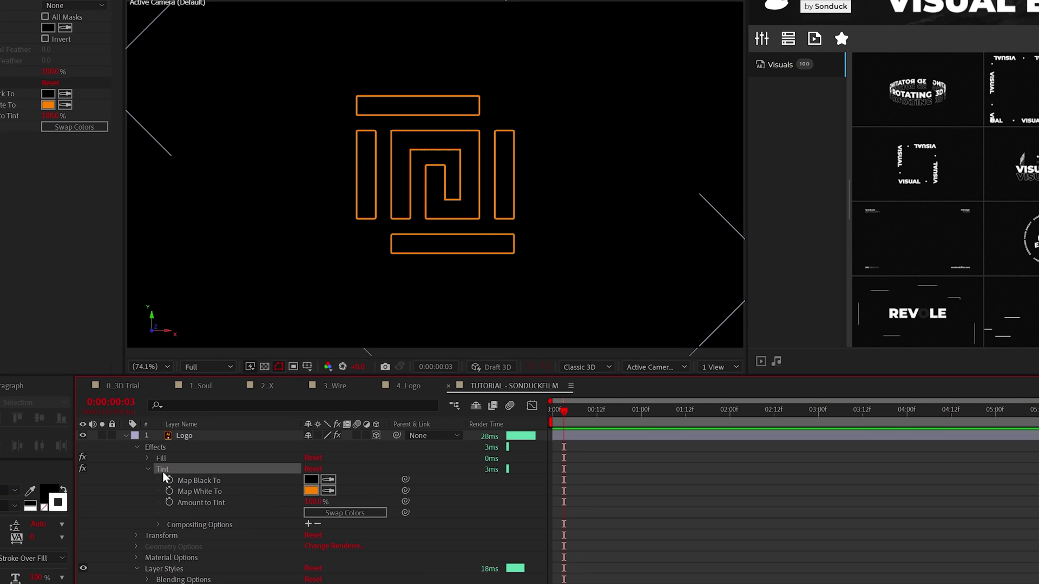
{"action": "key", "text": "ctrl+Down"}
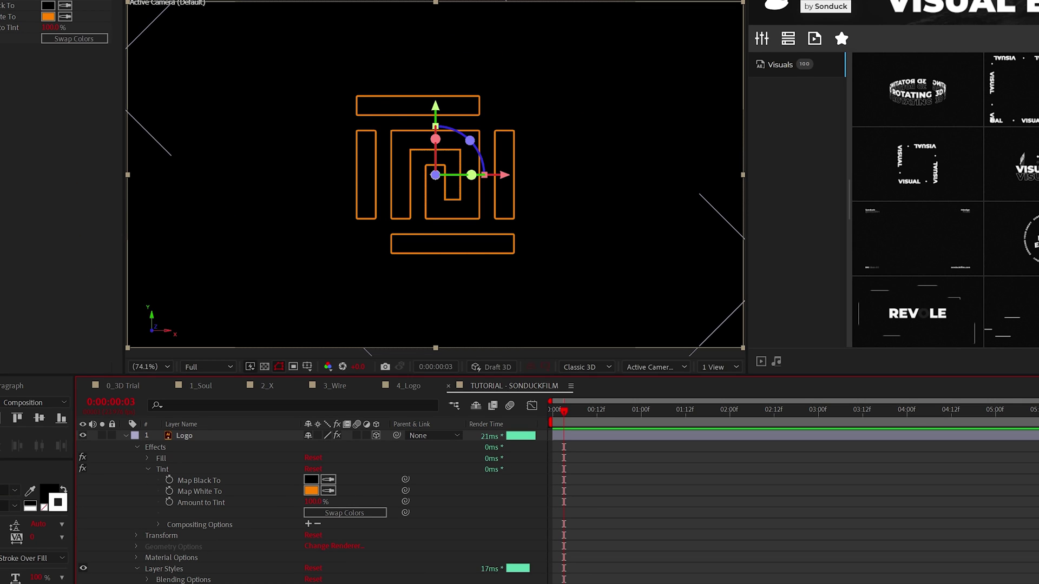
{"action": "left_click", "coordinate": [137, 569]}
Link LogoHolder's Tint colors Map Black To and Map White To by expression to the matching colors in the Logo's Tint.
{"action": "left_click", "coordinate": [169, 413], "text": "alt"}
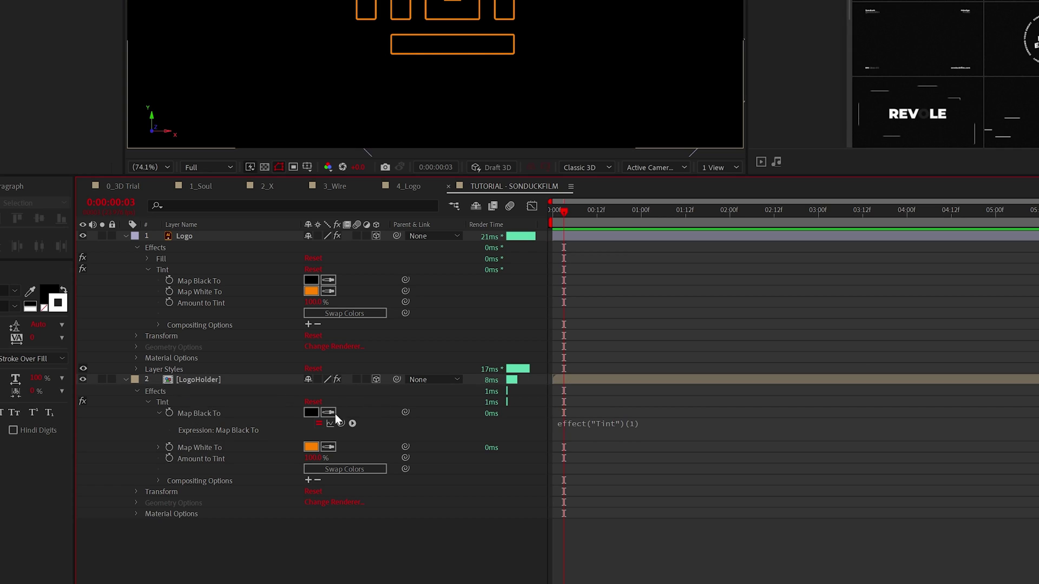
{"action": "left_click_drag", "start_coordinate": [200, 277], "coordinate": [200, 280]}
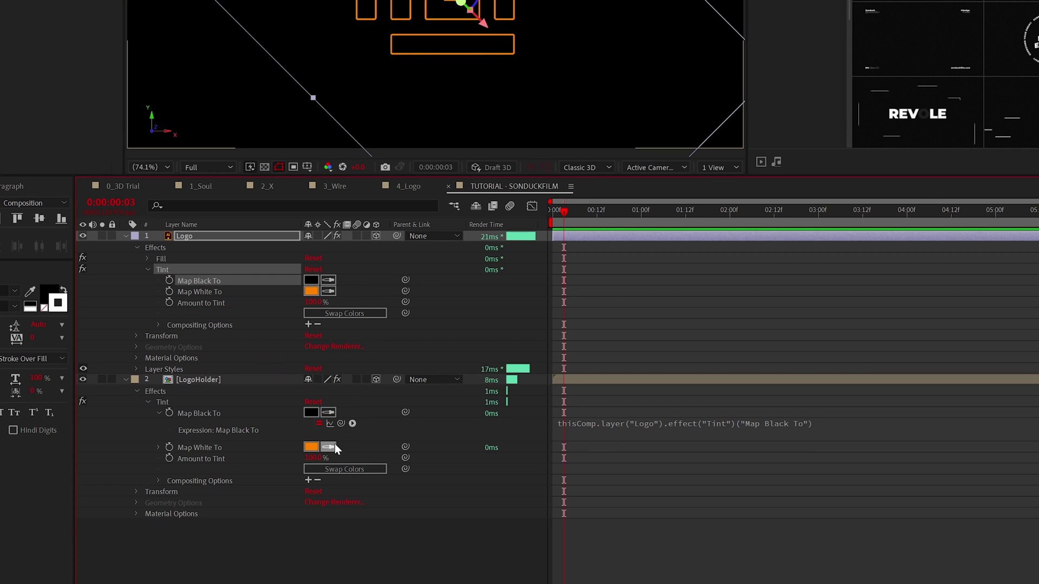
{"action": "left_click", "coordinate": [169, 447], "text": "alt"}
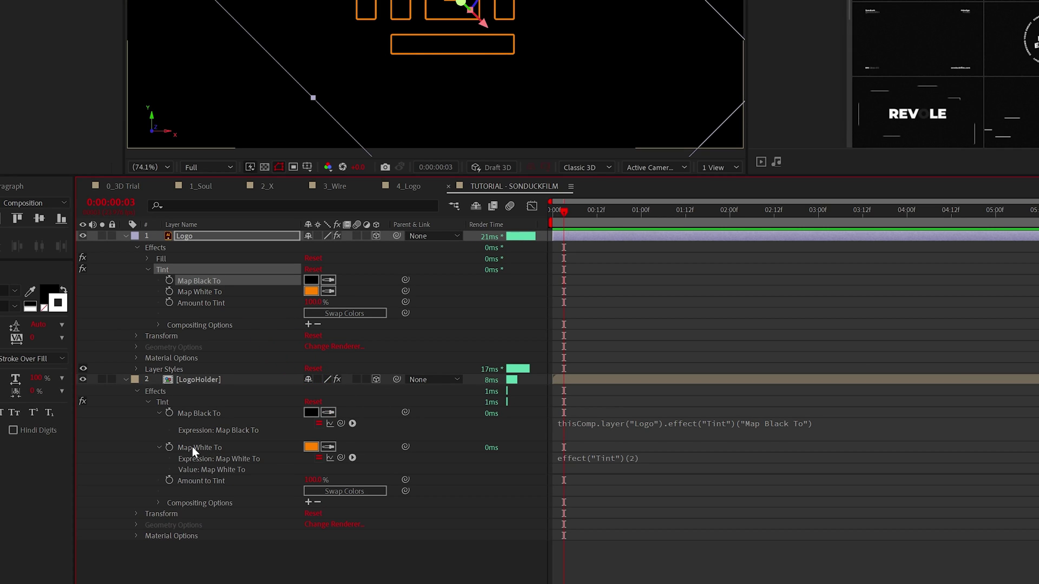
{"action": "left_click_drag", "start_coordinate": [222, 319], "coordinate": [219, 294]}
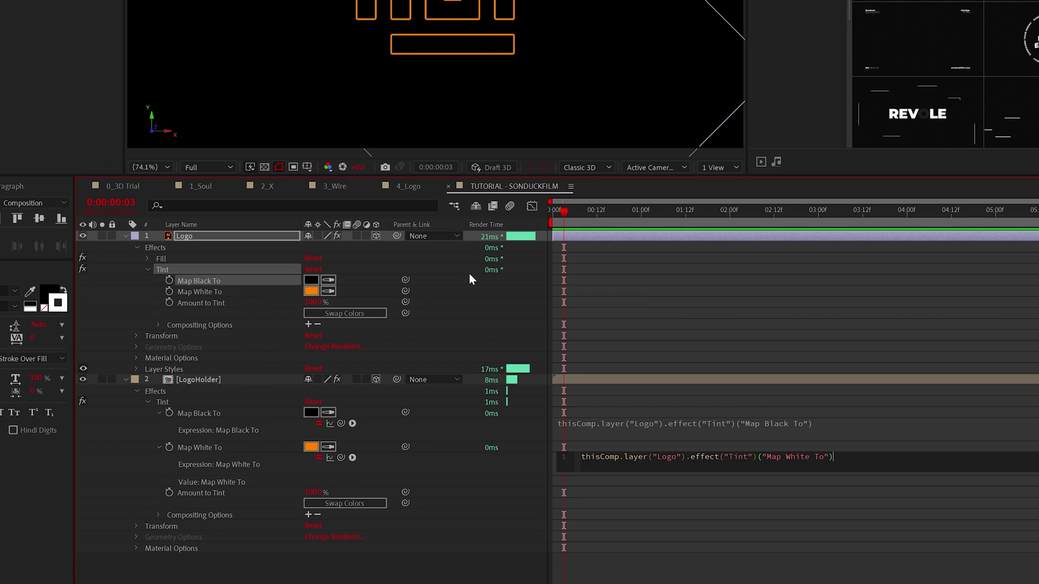
Preview blue and green as the Logo Tint's Map White To color and discard the change.
{"action": "left_click", "coordinate": [311, 464]}
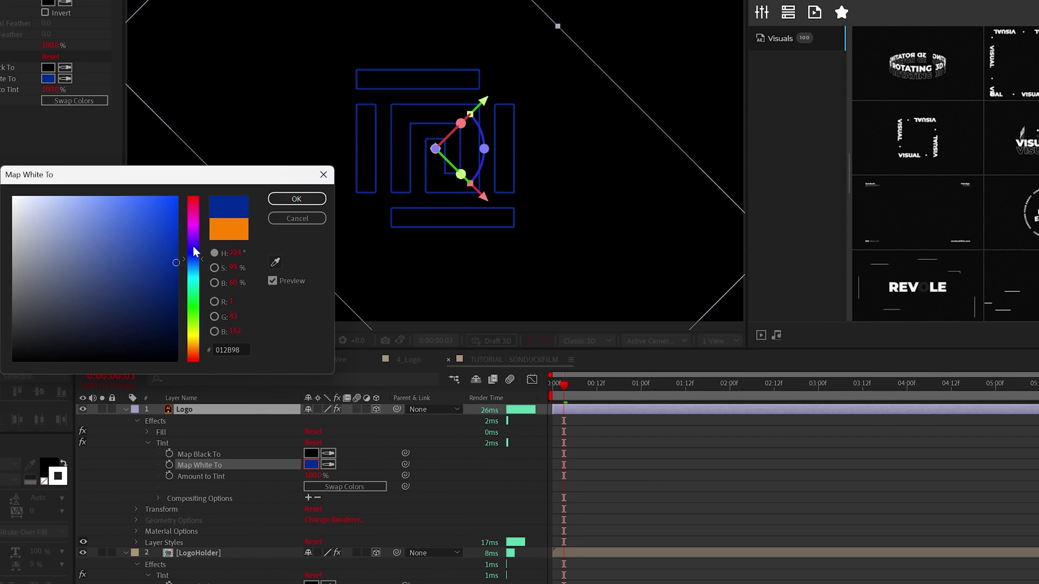
{"action": "left_click_drag", "start_coordinate": [193, 252], "coordinate": [193, 311]}
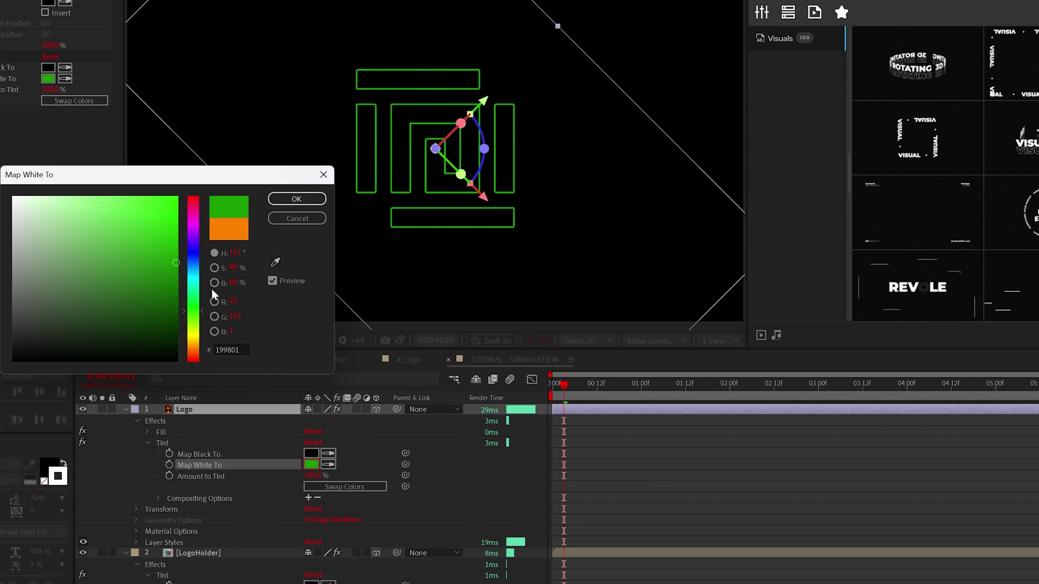
{"action": "left_click", "coordinate": [305, 219]}
Set the Logo's Position expression to x = value[0] + (index-1)*0; y = value[1] + (index-1)*0; z = value[2] + (index-1)*1; [x, y, z];.
{"action": "left_click", "coordinate": [137, 420]}
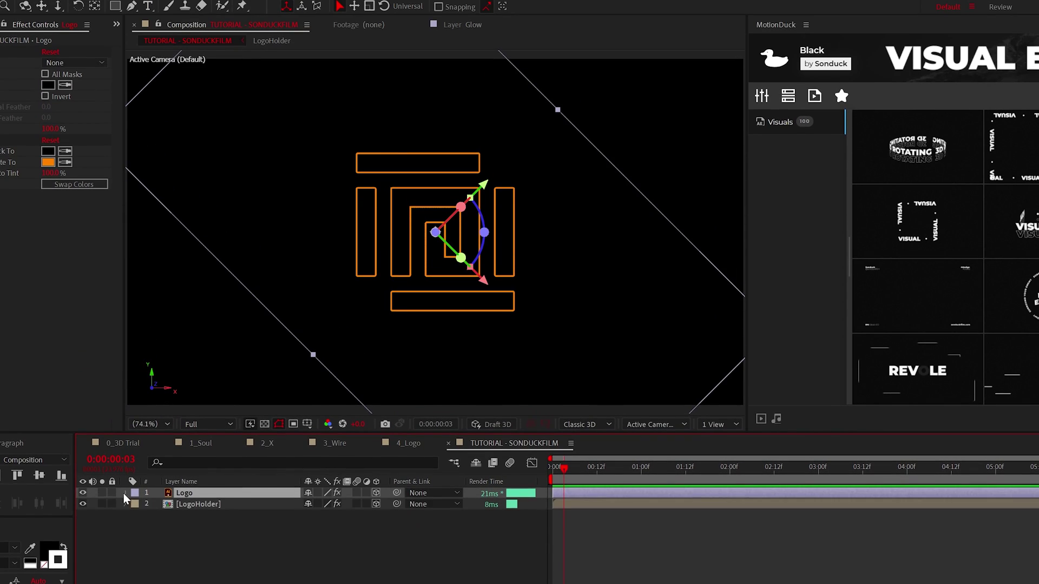
{"action": "left_click", "coordinate": [136, 516]}
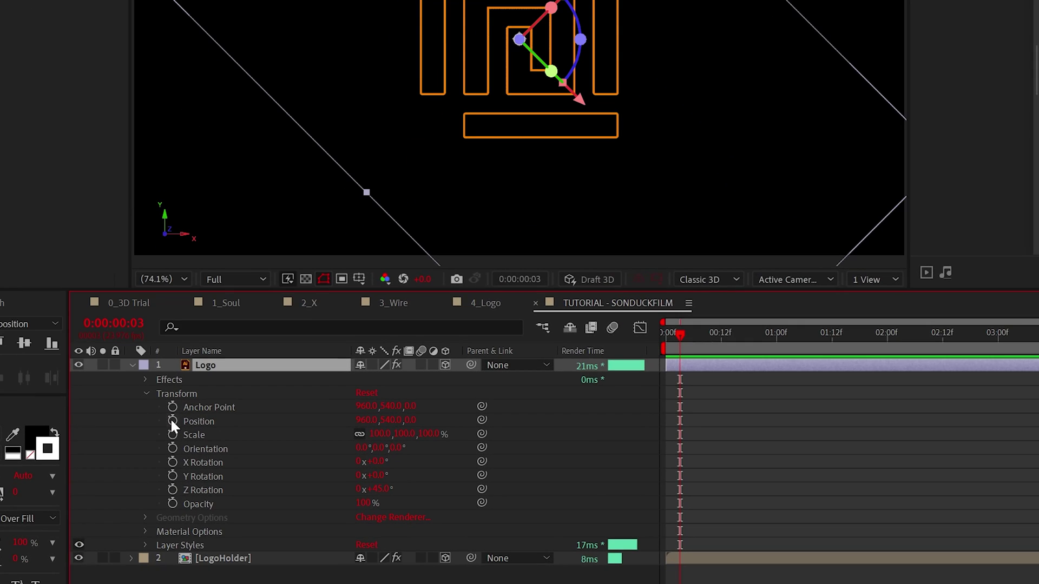
{"action": "left_click", "coordinate": [172, 421], "text": "alt"}
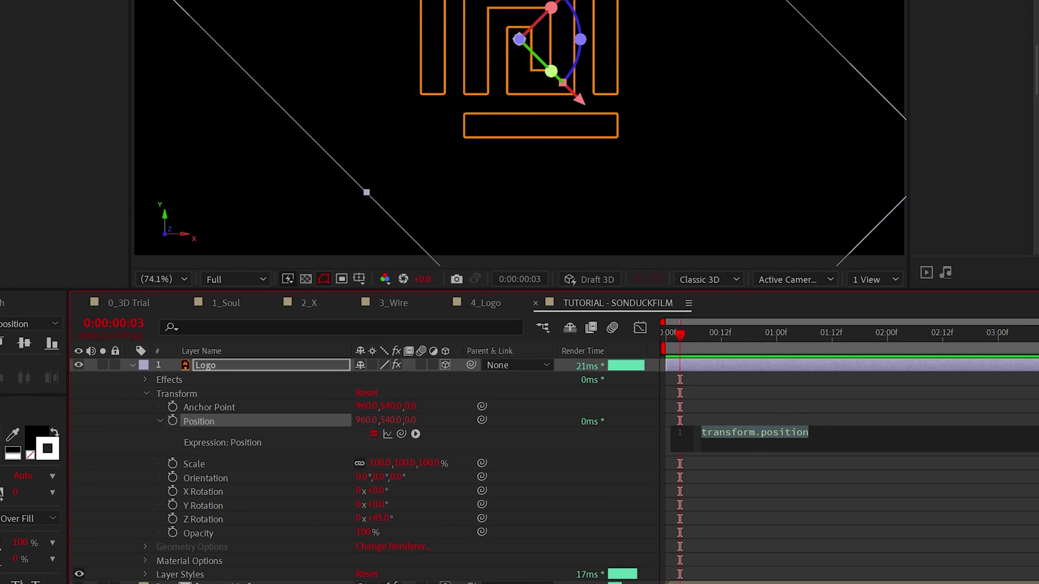
{"action": "key", "text": "KP_Enter"}
{"action": "left_click_drag", "start_coordinate": [784, 582], "coordinate": [634, 0]}
{"action": "key", "text": "ctrl+a"}
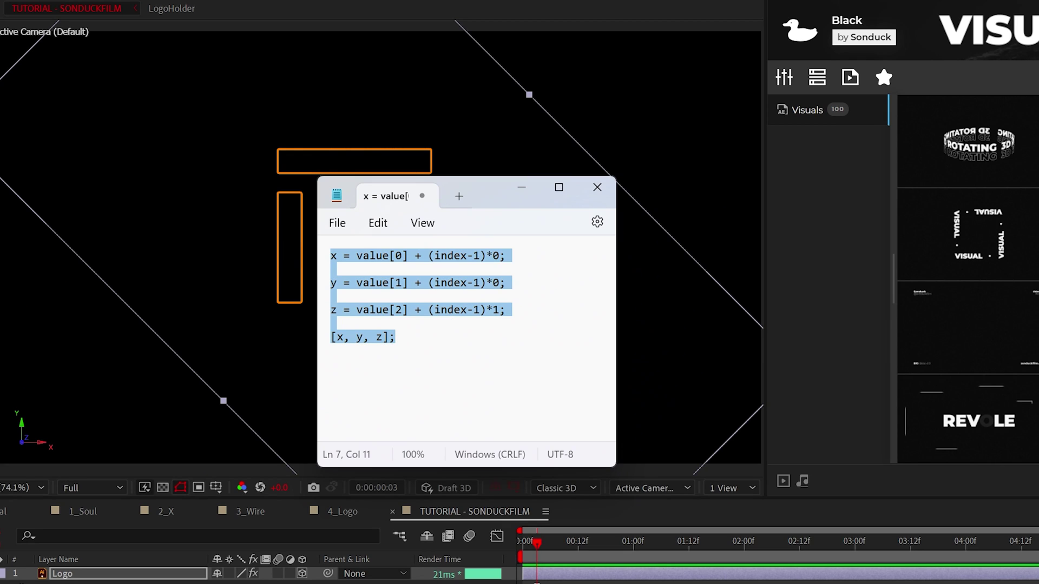
{"action": "key", "text": "ctrl+c"}
{"action": "key", "text": "alt+Tab"}
{"action": "left_click", "coordinate": [604, 340]}
{"action": "key", "text": "ctrl+a"}
{"action": "key", "text": "ctrl+v"}
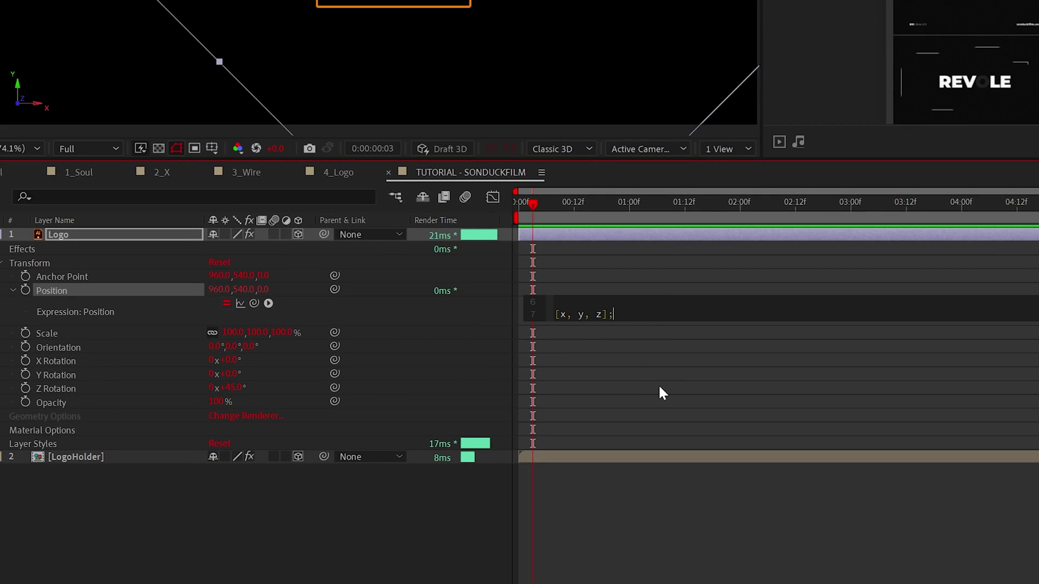
Copy the Logo's index-based Position expression onto the Position of the LogoHolder layer and collapse the layer.
{"action": "key", "text": "ctrl+a"}
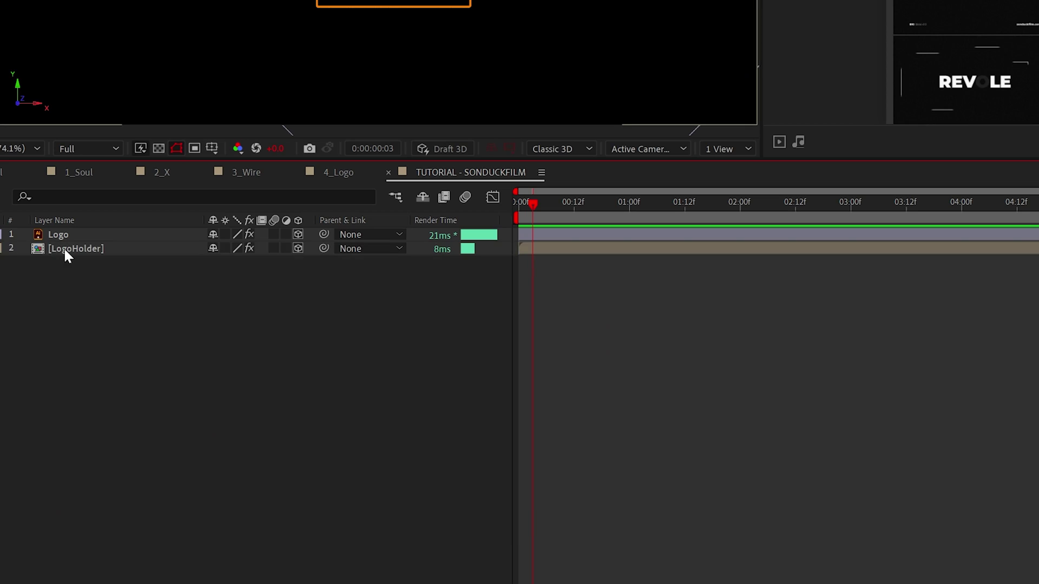
{"action": "left_click", "coordinate": [64, 248]}
{"action": "key", "text": "p"}
{"action": "left_click", "coordinate": [25, 262], "text": "alt"}
{"action": "key", "text": "ctrl+v"}
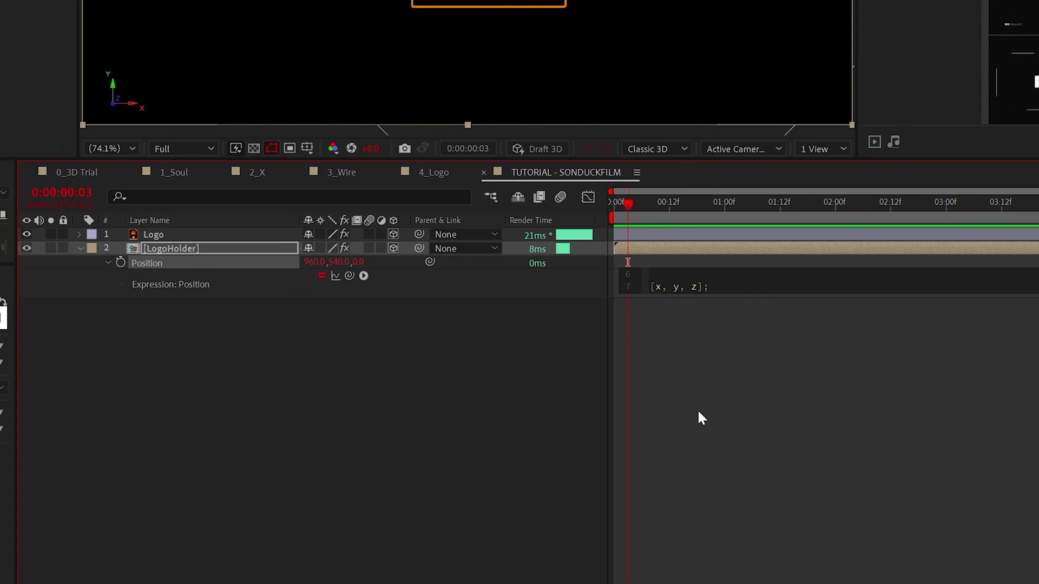
{"action": "left_click", "coordinate": [697, 408]}
{"action": "left_click", "coordinate": [710, 283]}
{"action": "left_click", "coordinate": [141, 248]}
{"action": "left_click", "coordinate": [80, 247]}
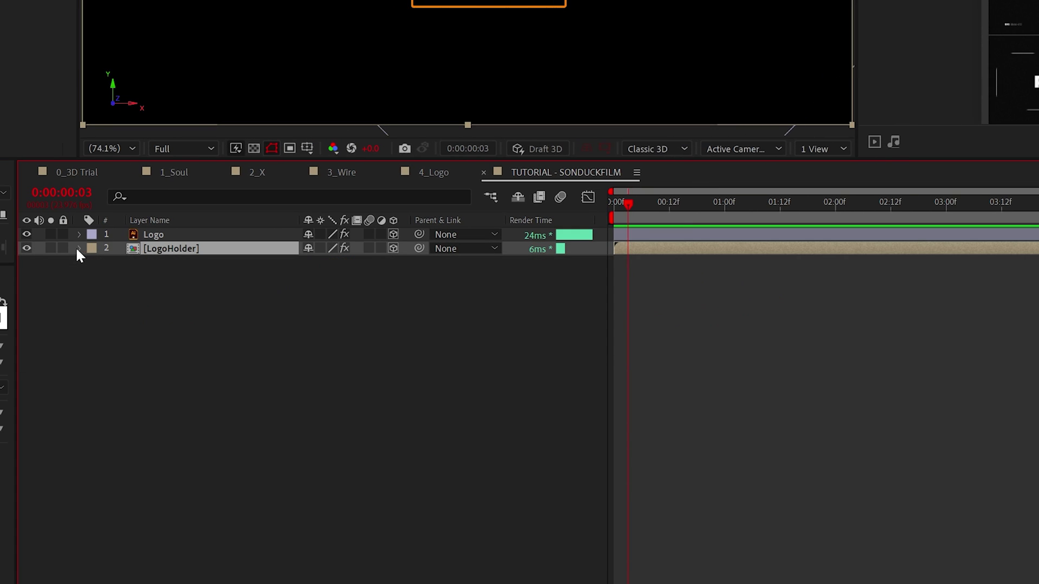
Duplicate the LogoHolder layer repeatedly to build a depth stack of about 80 copies, checking the extrusion from an angle.
{"action": "key", "text": "ctrl+d"}
{"action": "key", "text": "ctrl+d"}
{"action": "key", "text": "ctrl+d"}
{"action": "key", "text": "ctrl+d"}
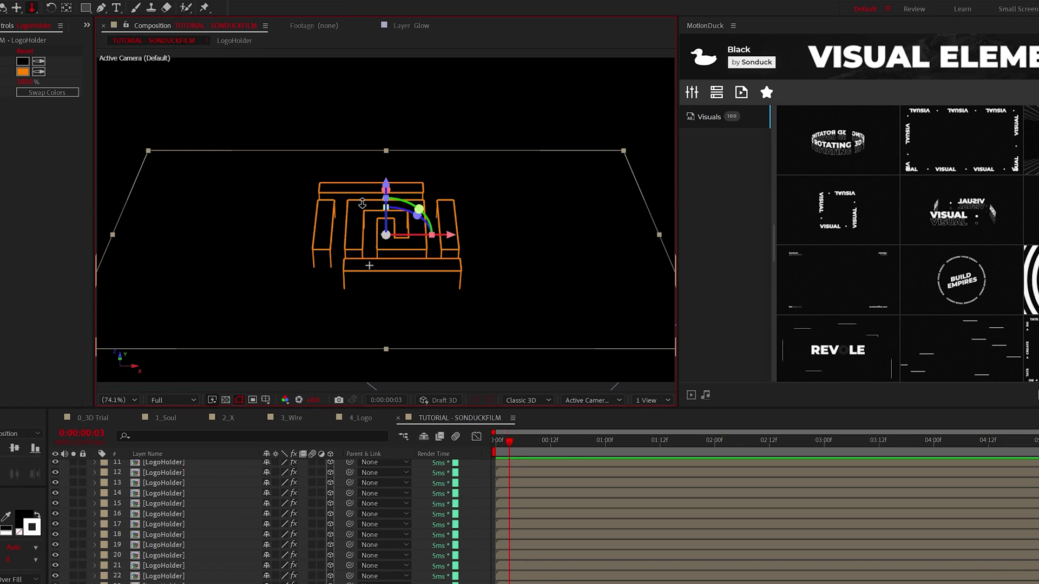
{"action": "left_click_drag", "start_coordinate": [362, 203], "coordinate": [358, 153]}
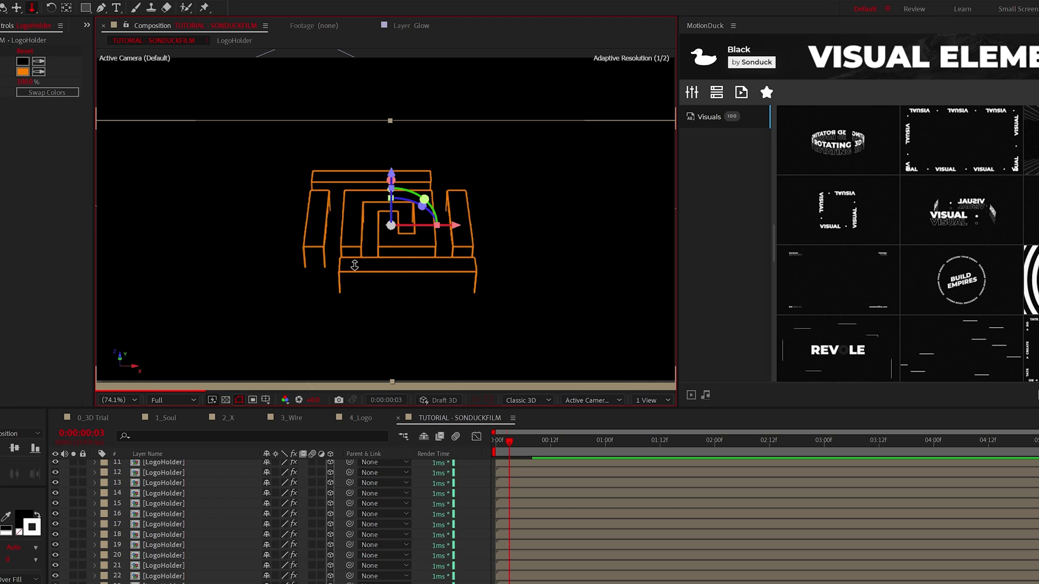
{"action": "left_click_drag", "start_coordinate": [355, 266], "coordinate": [357, 271]}
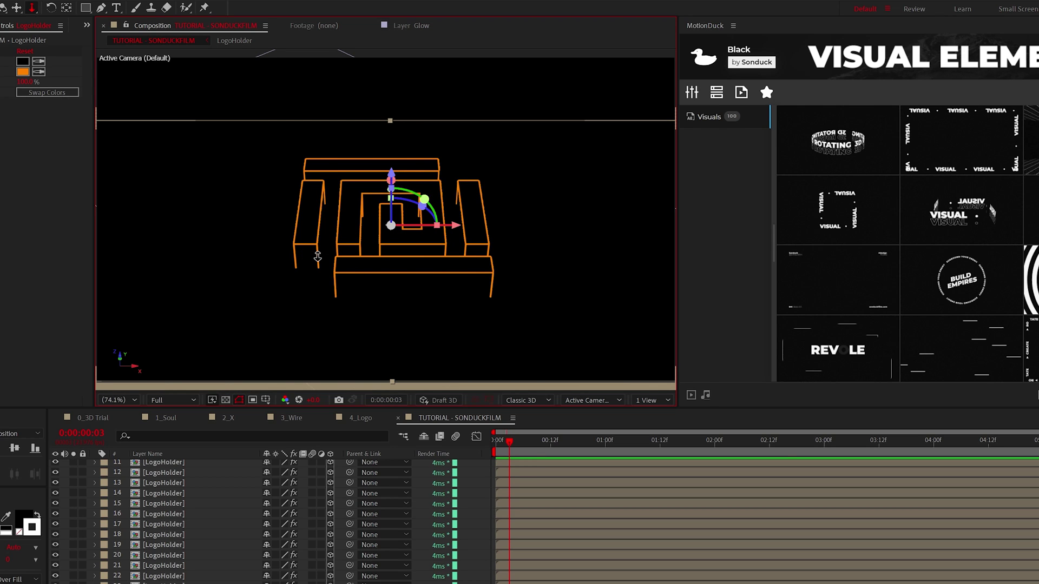
Duplicate the Logo layer and place the copy beneath all the LogoHolder layers to close the back of the logo.
{"action": "scroll", "coordinate": [151, 480], "scroll_direction": "down", "scroll_amount": 8}
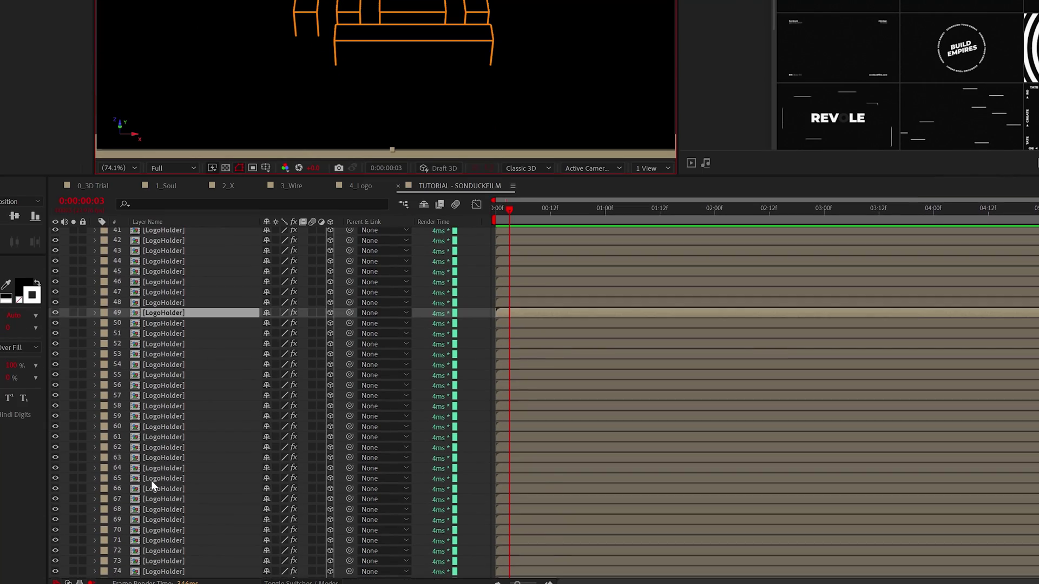
{"action": "scroll", "coordinate": [157, 486], "scroll_direction": "up", "scroll_amount": 15}
{"action": "left_click", "coordinate": [167, 233]}
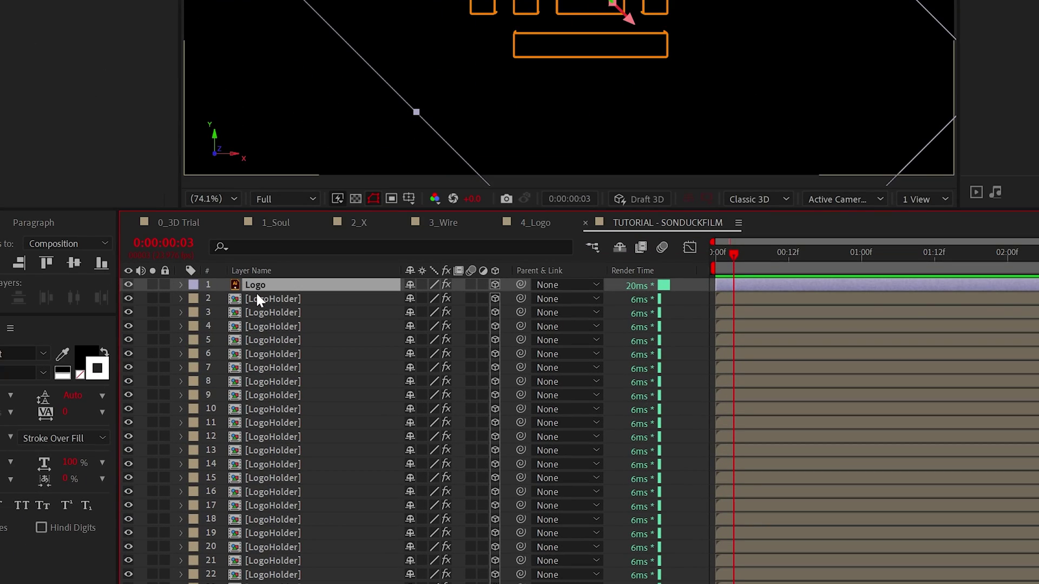
{"action": "key", "text": "ctrl+d"}
{"action": "key", "text": "grave"}
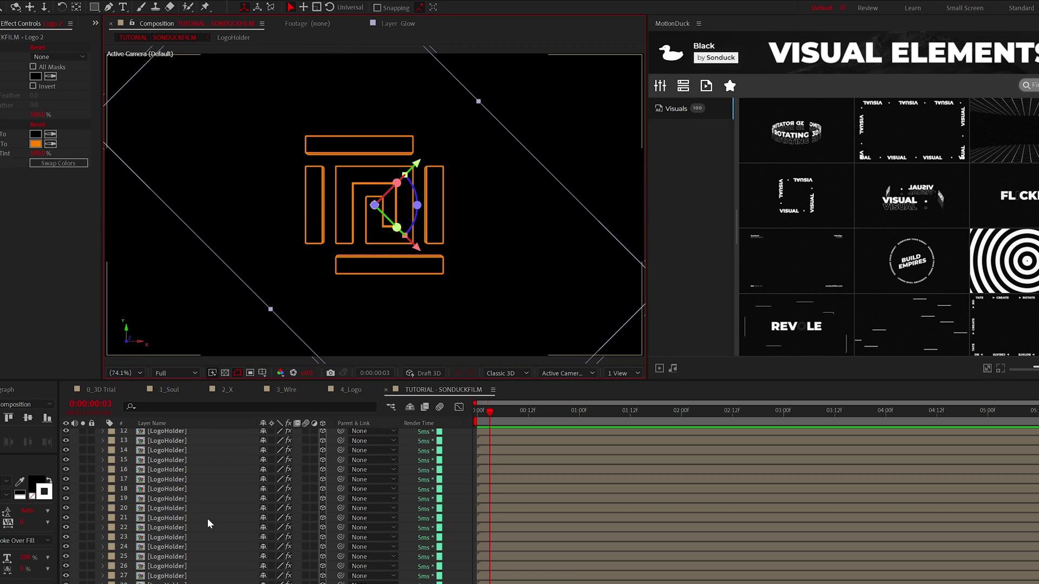
Open the LogoHolder composition and adjust the Scale of all corner shape layers together.
{"action": "double_click", "coordinate": [158, 463]}
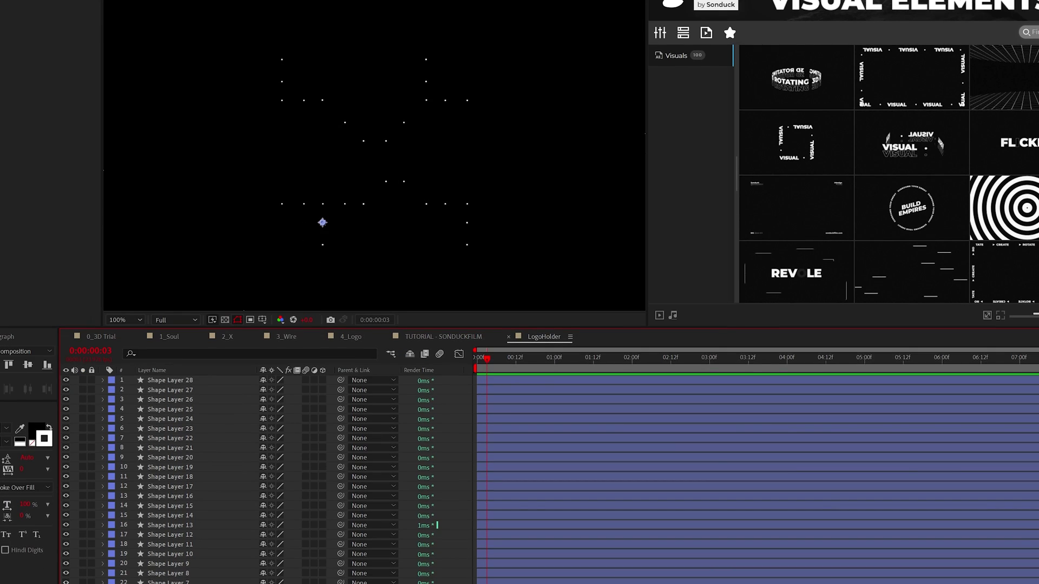
{"action": "key", "text": "ctrl+a"}
{"action": "key", "text": "s"}
{"action": "scroll", "coordinate": [195, 394], "scroll_direction": "down", "scroll_amount": 5}
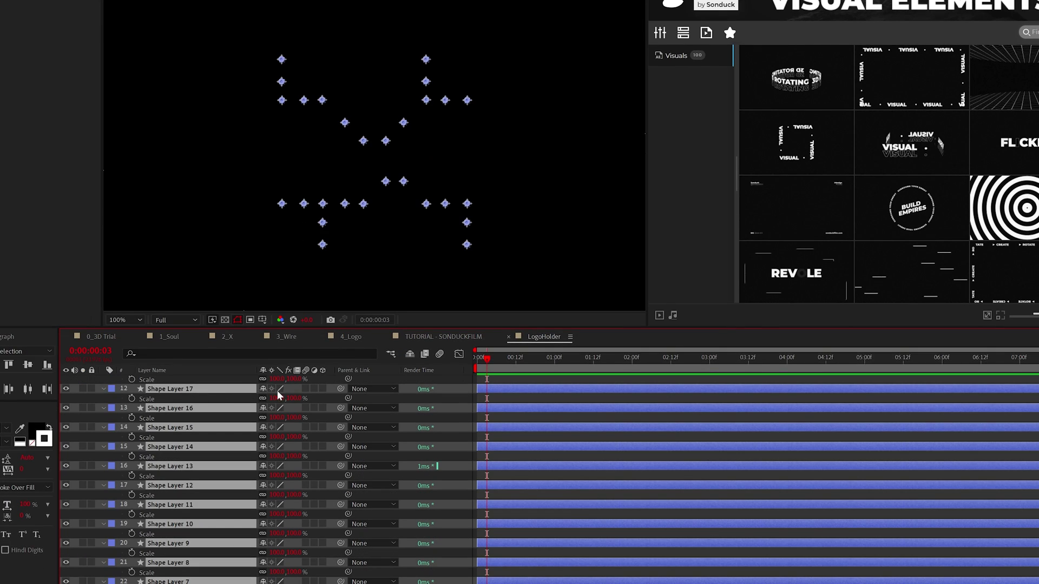
{"action": "left_click_drag", "start_coordinate": [277, 398], "coordinate": [252, 380]}
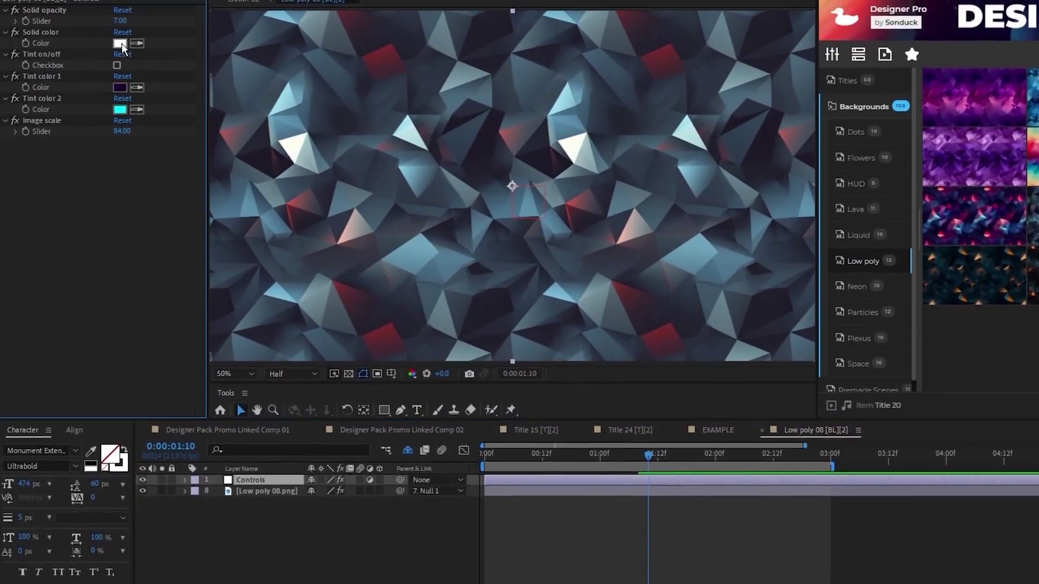
Change the Solid color on the Controls layer of the Low poly 08 background.
{"action": "left_click", "coordinate": [122, 44]}
{"action": "left_click_drag", "start_coordinate": [104, 477], "coordinate": [11, 557]}
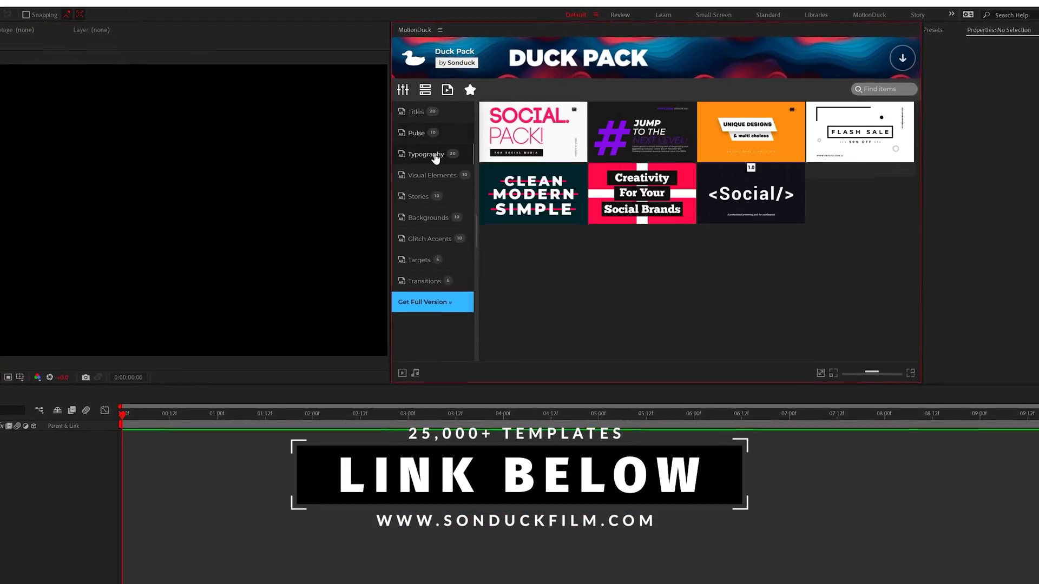
Browse the Visual Elements, Backgrounds, Glitch Accents and Transitions categories of the Duck Pack in MotionDuck.
{"action": "left_click", "coordinate": [431, 175]}
{"action": "left_click", "coordinate": [428, 217]}
{"action": "left_click", "coordinate": [429, 238]}
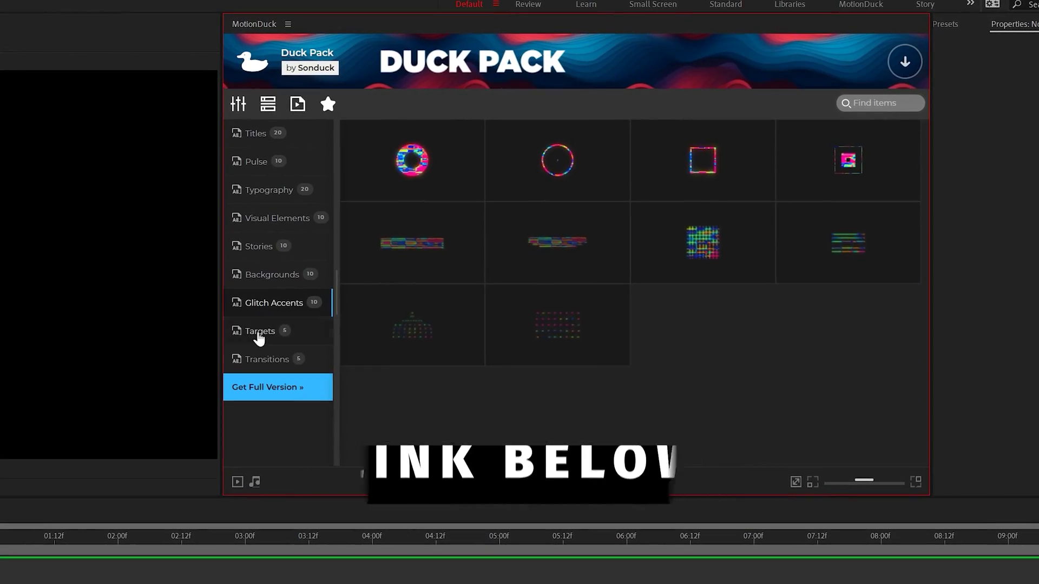
{"action": "left_click", "coordinate": [285, 350]}
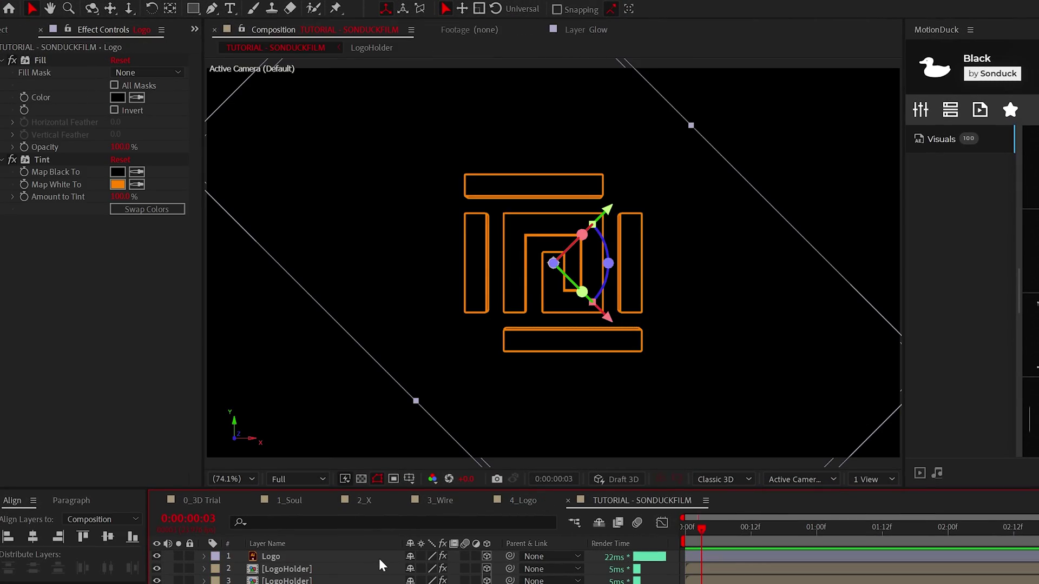
Add a 3D null object above the logo layers in the TUTORIAL - SONDUCKFILM composition.
{"action": "left_click", "coordinate": [121, 7]}
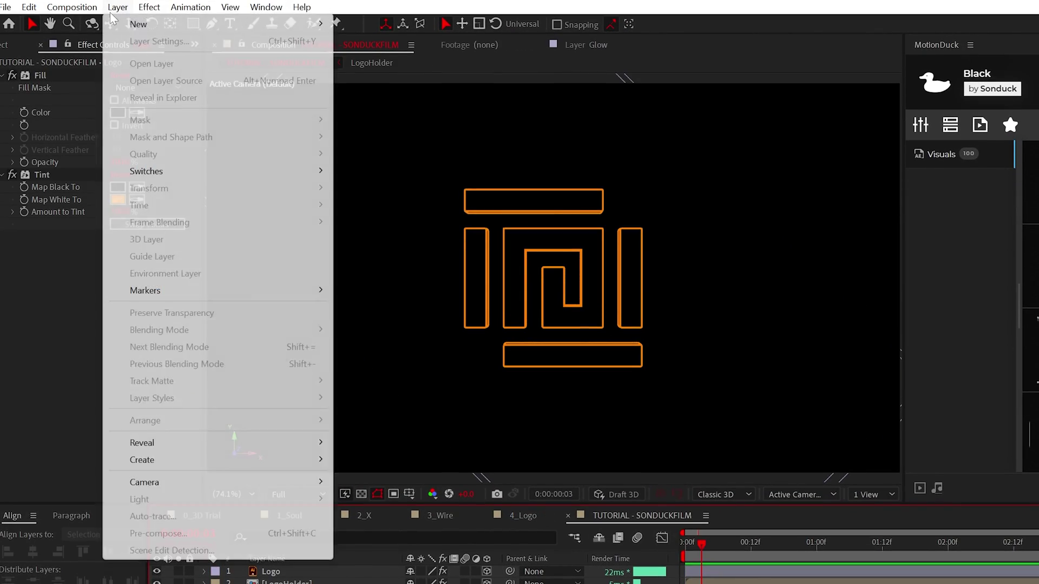
{"action": "mouse_move", "coordinate": [303, 24]}
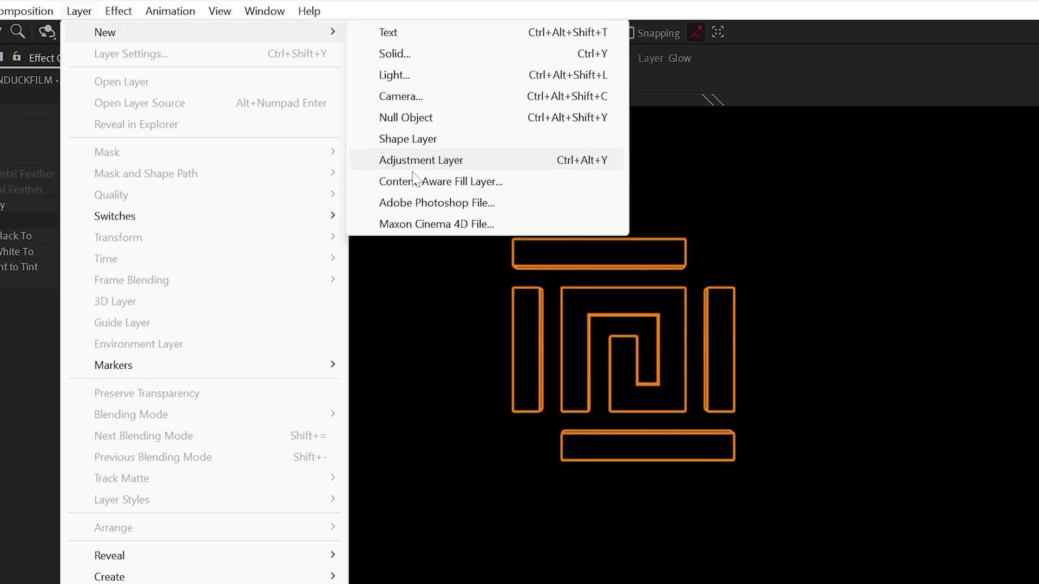
{"action": "left_click", "coordinate": [399, 119]}
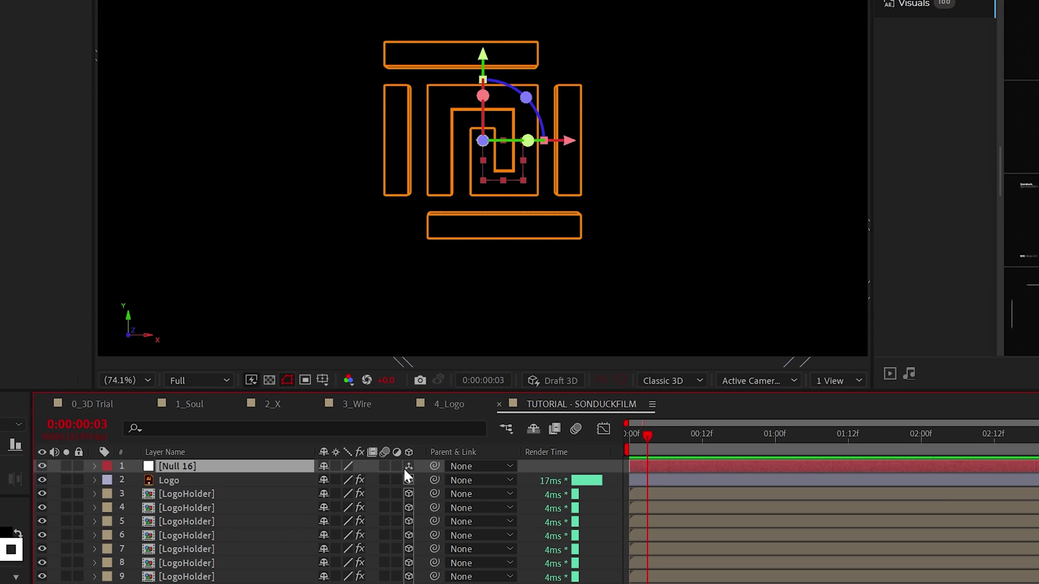
Parent all layers from Logo through the bottom Logo 2 to the new null object.
{"action": "left_click", "coordinate": [152, 463]}
{"action": "scroll", "coordinate": [270, 534], "scroll_direction": "down", "scroll_amount": 16}
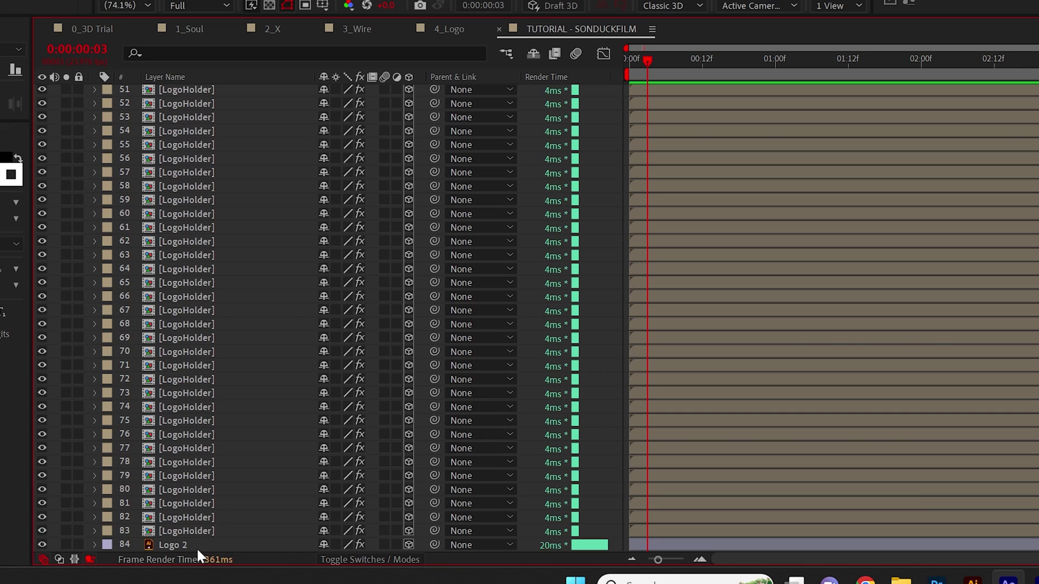
{"action": "left_click", "coordinate": [198, 547], "text": "shift"}
{"action": "scroll", "coordinate": [316, 325], "scroll_direction": "up", "scroll_amount": 16}
{"action": "left_click_drag", "start_coordinate": [433, 105], "coordinate": [168, 97]}
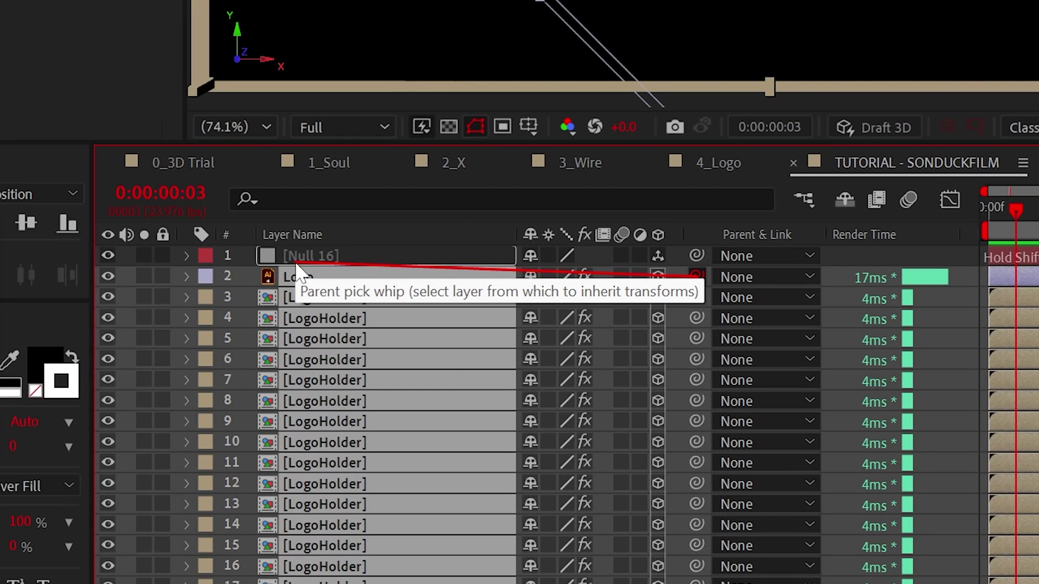
{"action": "left_click_drag", "start_coordinate": [298, 269], "coordinate": [297, 269]}
Add the expression time*15 to the Z Rotation of the null object.
{"action": "left_click", "coordinate": [187, 255]}
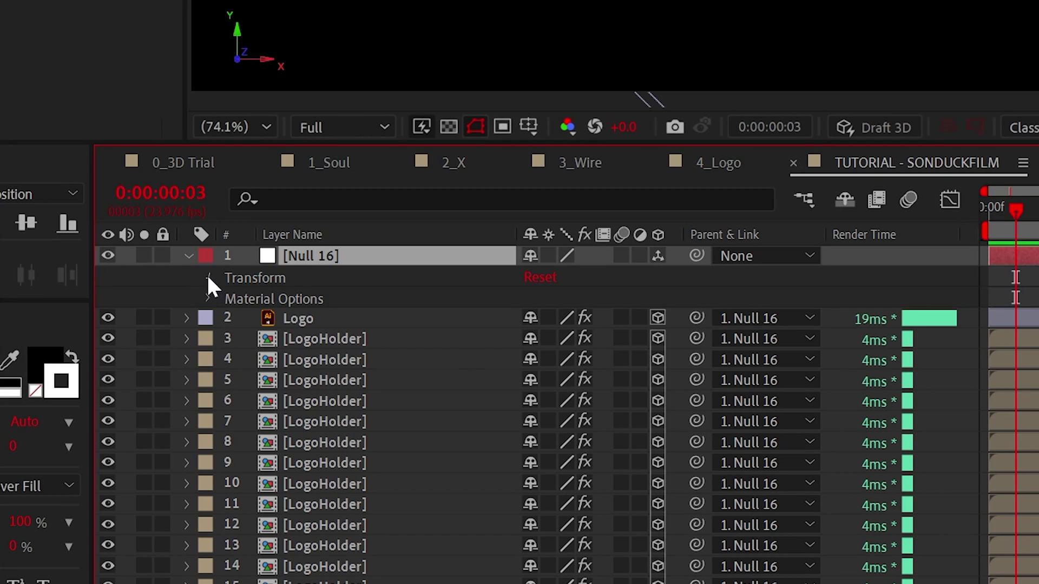
{"action": "left_click", "coordinate": [209, 277]}
{"action": "left_click", "coordinate": [248, 423], "text": "alt"}
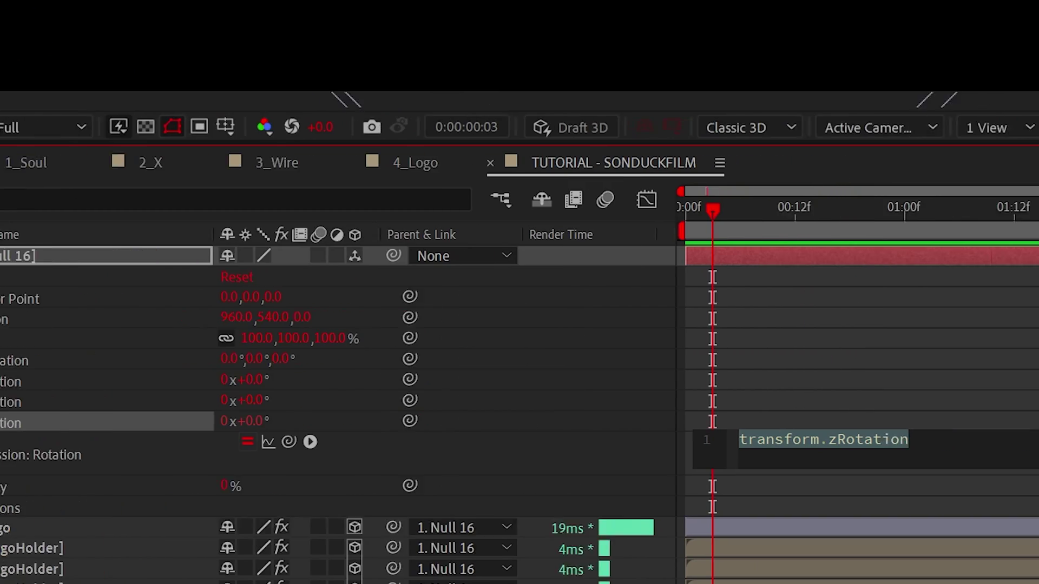
{"action": "type", "text": "time*15"}
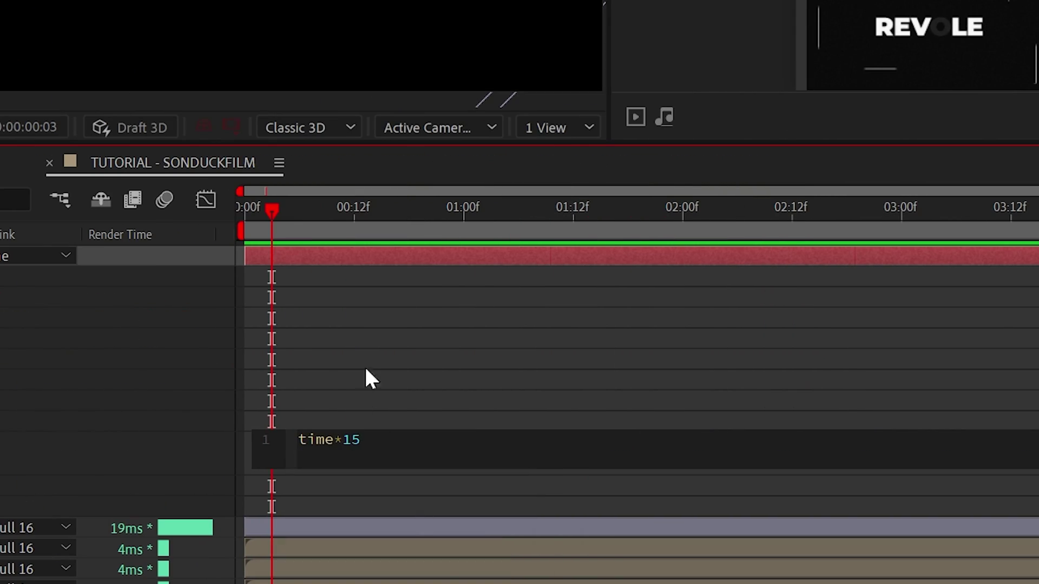
{"action": "left_click", "coordinate": [403, 327]}
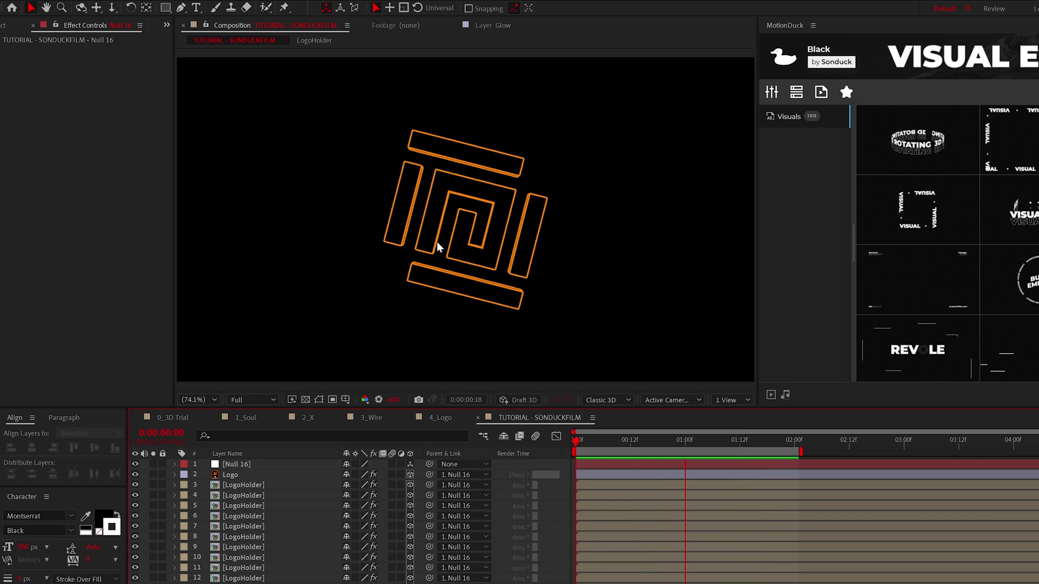
Create a two-node camera with the 50mm preset.
{"action": "left_click", "coordinate": [103, 0]}
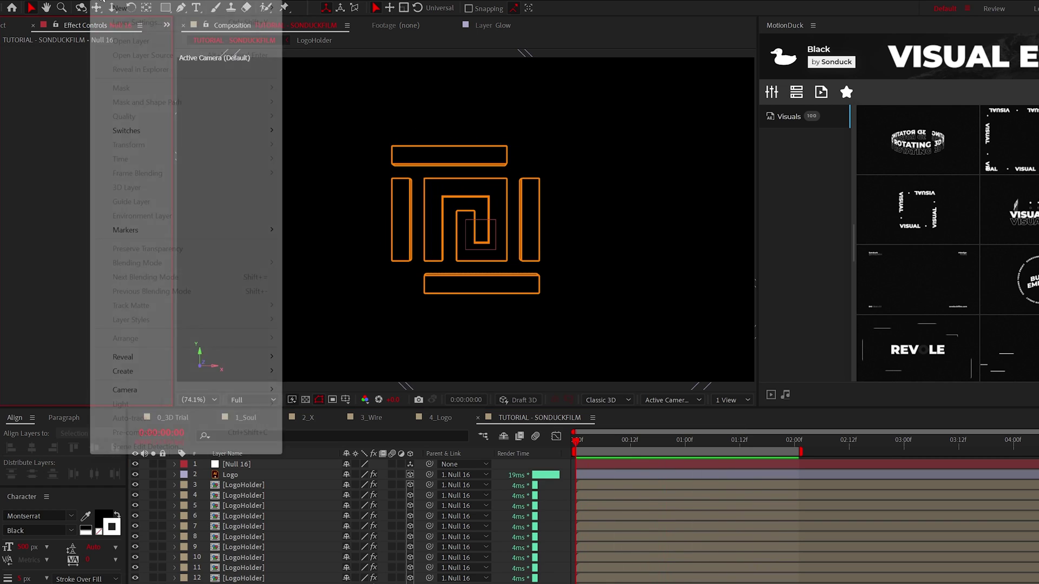
{"action": "mouse_move", "coordinate": [119, 8]}
{"action": "left_click", "coordinate": [351, 88]}
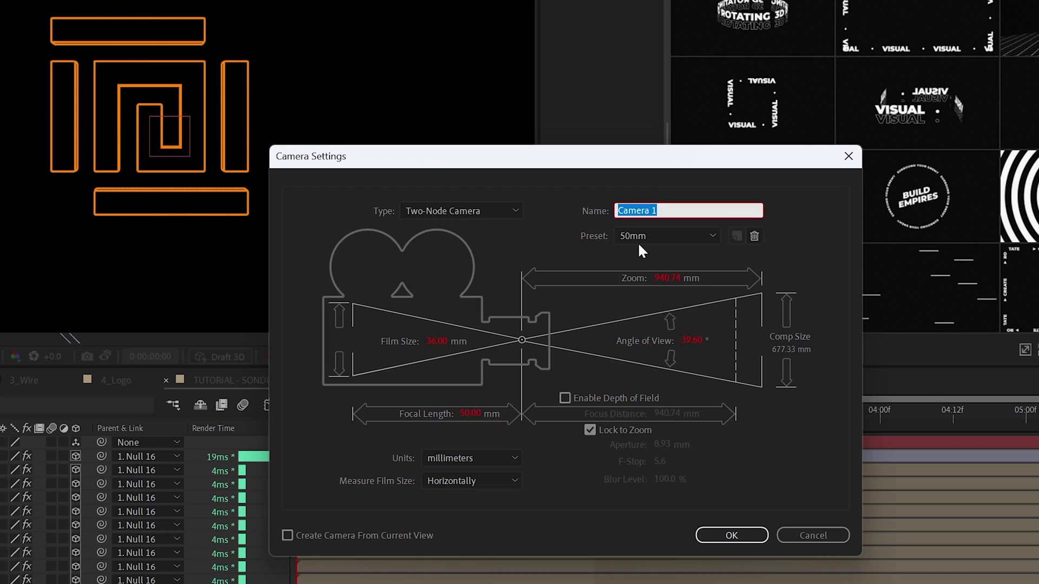
{"action": "left_click", "coordinate": [732, 535]}
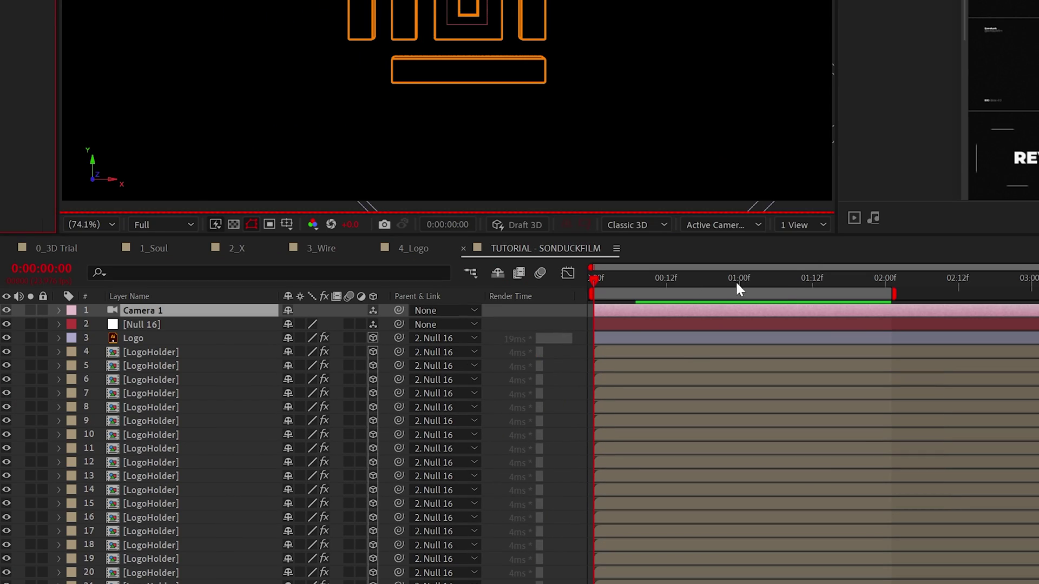
Split the camera layer at about 02:00f, where the work area ends, and delete the remaining part.
{"action": "left_click_drag", "start_coordinate": [876, 284], "coordinate": [892, 287]}
{"action": "key", "text": "ctrl+shift+d"}
{"action": "key", "text": "Delete"}
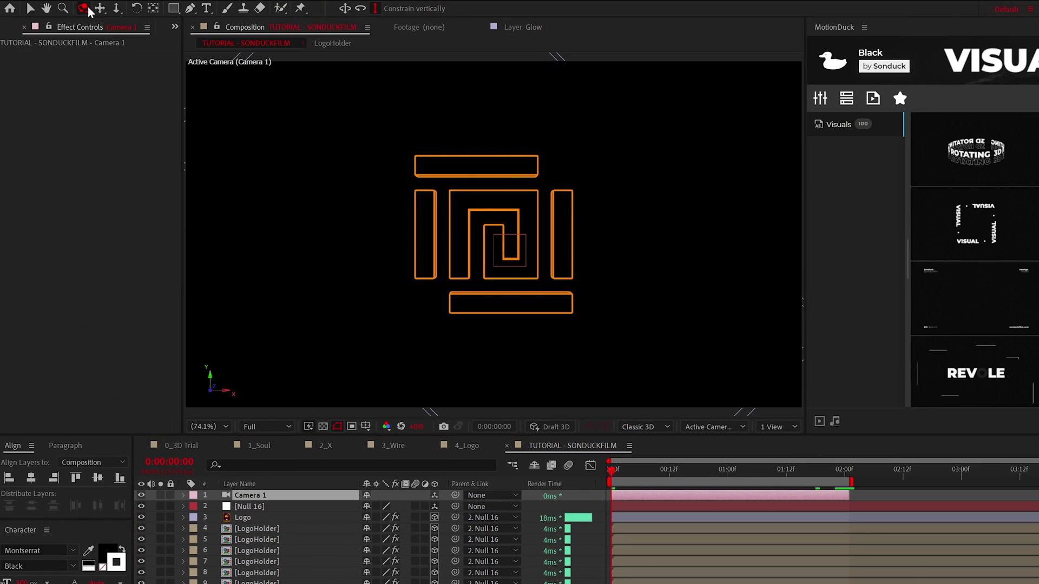
Orbit, pan and dolly Camera 1 to a close, tilted view that shows the depth of the wireframe logo's blocks.
{"action": "left_click", "coordinate": [87, 10]}
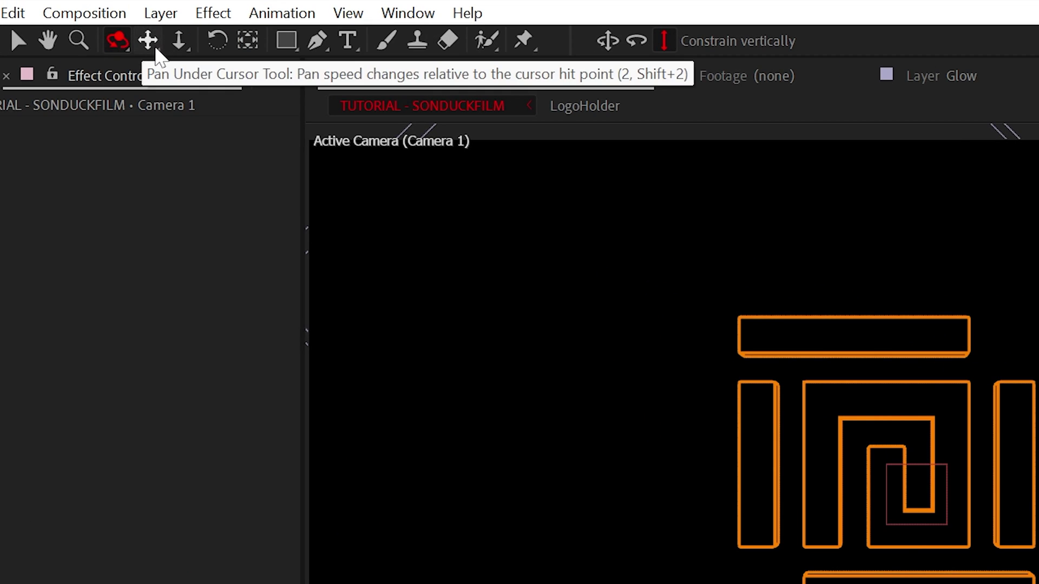
{"action": "left_click", "coordinate": [155, 48]}
{"action": "key", "text": "3"}
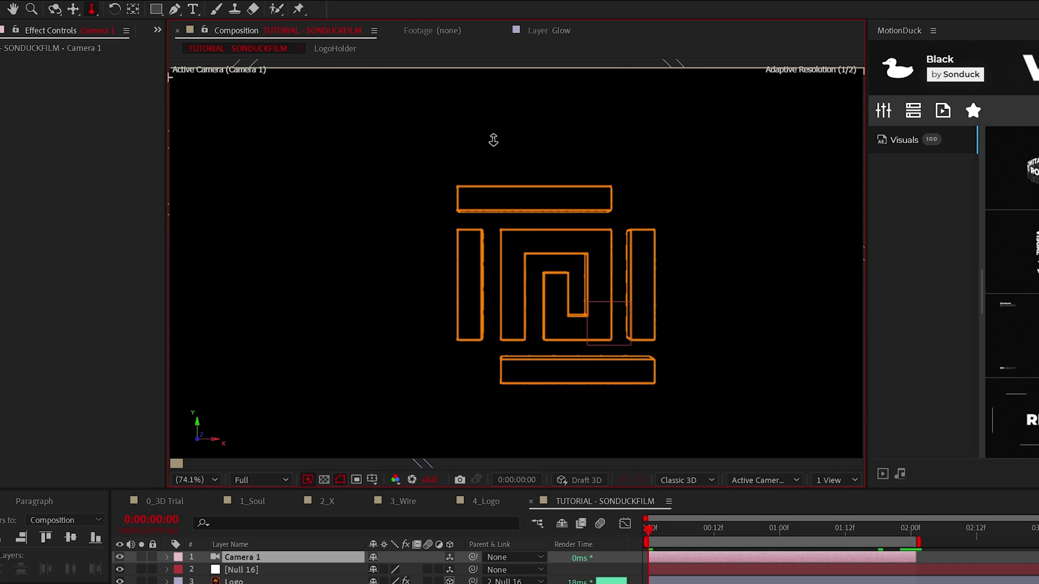
{"action": "scroll", "coordinate": [492, 139], "scroll_direction": "up", "scroll_amount": 2}
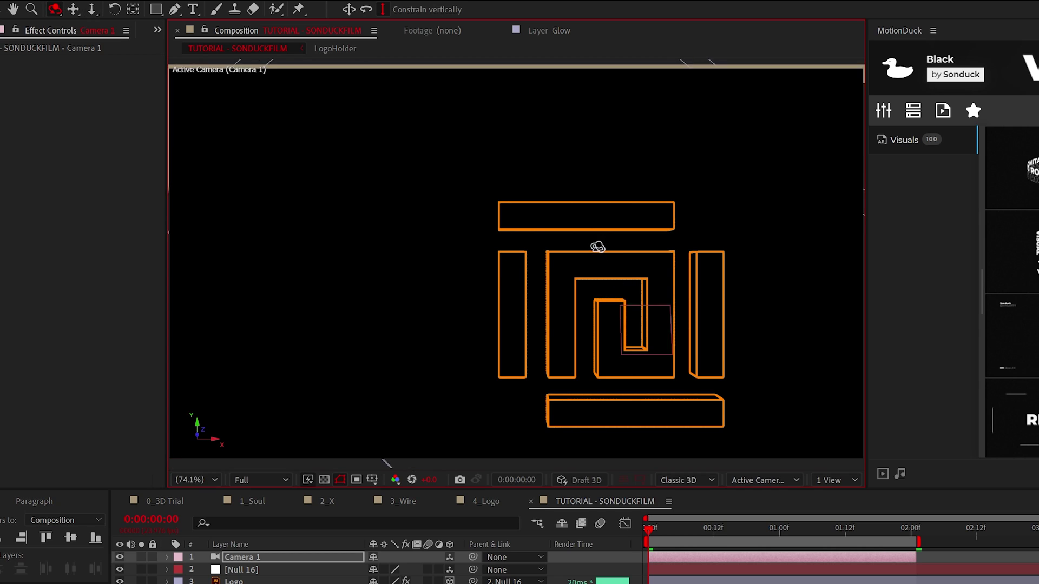
{"action": "left_click_drag", "start_coordinate": [597, 246], "coordinate": [597, 235]}
{"action": "left_click_drag", "start_coordinate": [634, 265], "coordinate": [549, 292]}
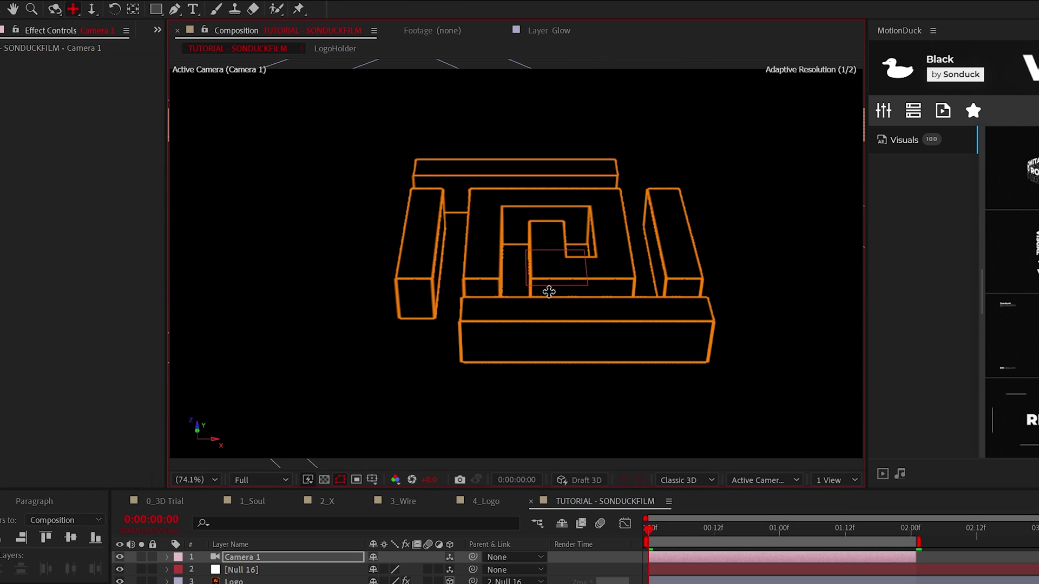
{"action": "key", "text": "3"}
{"action": "left_click_drag", "start_coordinate": [542, 223], "coordinate": [542, 210]}
{"action": "left_click_drag", "start_coordinate": [612, 278], "coordinate": [621, 280]}
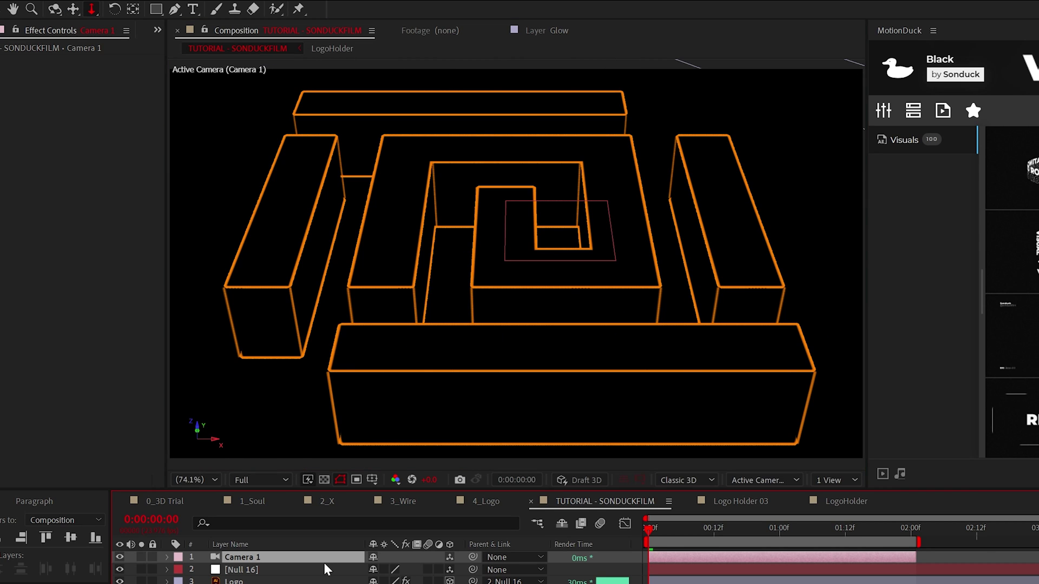
Add a second camera starting at about 02:00f, where Camera 1 ends, and orbit it to a steep side angle on the logo.
{"action": "key", "text": "ctrl+alt+shift+c"}
{"action": "key", "text": "Return"}
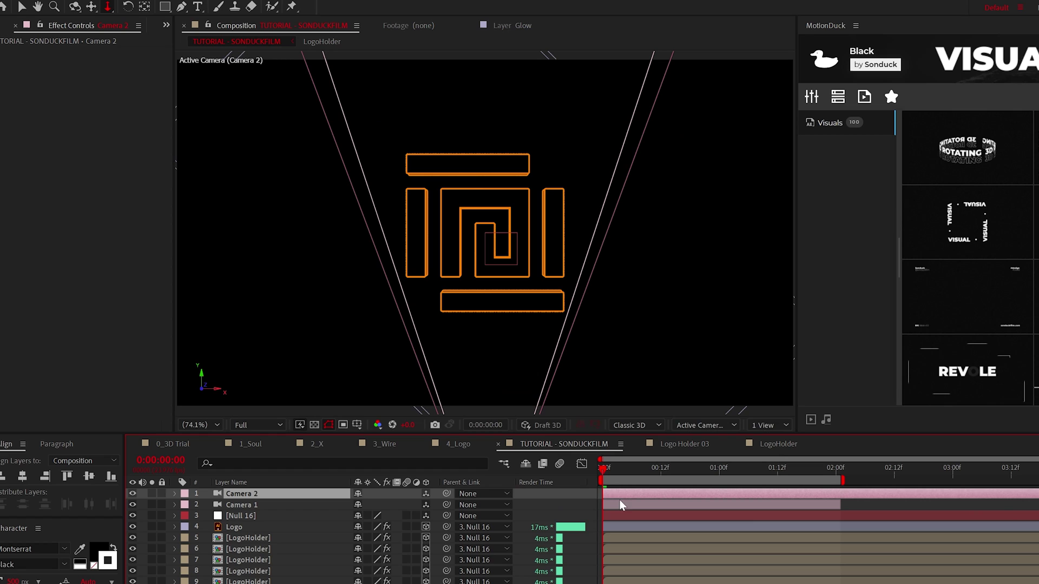
{"action": "left_click_drag", "start_coordinate": [635, 495], "coordinate": [840, 495]}
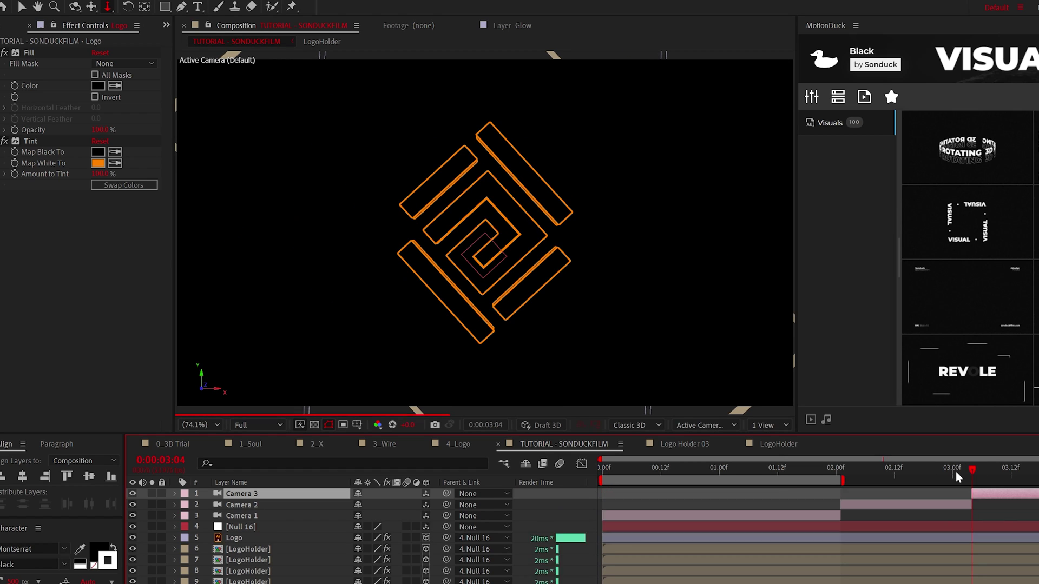
{"action": "left_click_drag", "start_coordinate": [482, 187], "coordinate": [605, 165]}
Create a third two-node 50mm camera and start keyframing its Point of Interest and Position at 0:00:03:10.
{"action": "key", "text": "ctrl+alt+shift+c"}
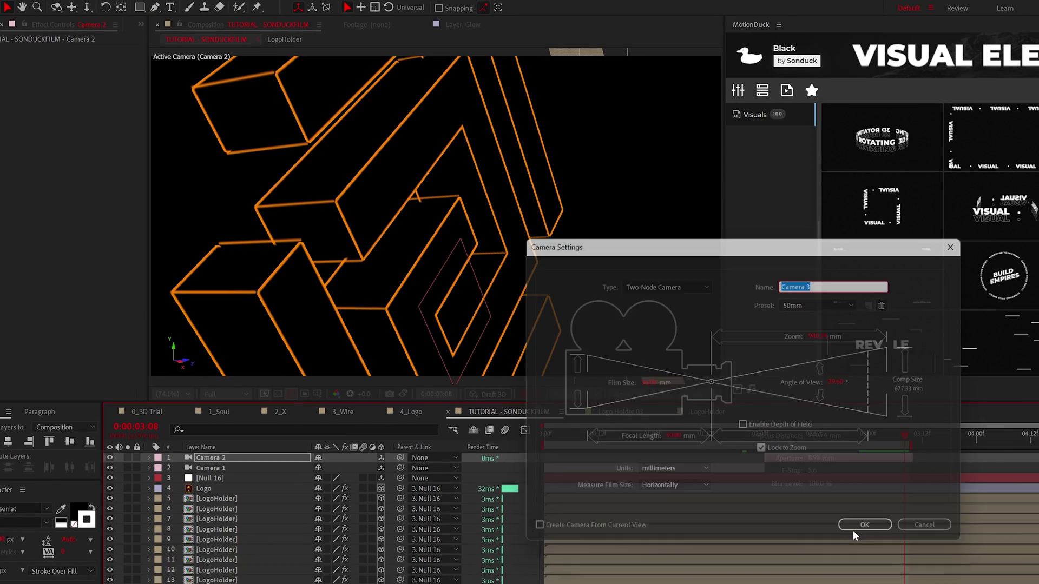
{"action": "left_click", "coordinate": [854, 532]}
{"action": "left_click", "coordinate": [132, 433]}
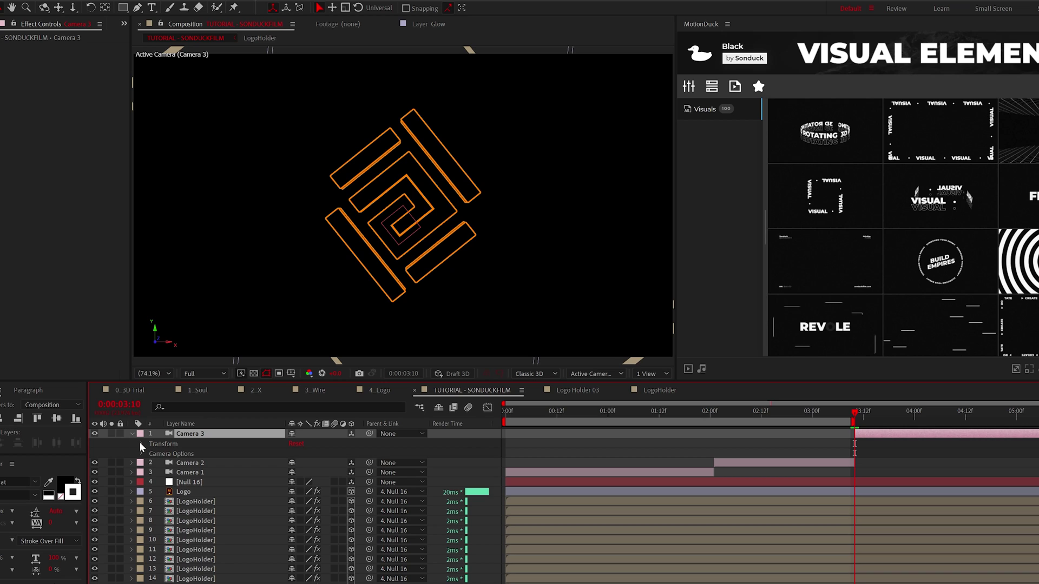
{"action": "left_click", "coordinate": [143, 443]}
{"action": "left_click", "coordinate": [161, 453]}
{"action": "left_click", "coordinate": [161, 462]}
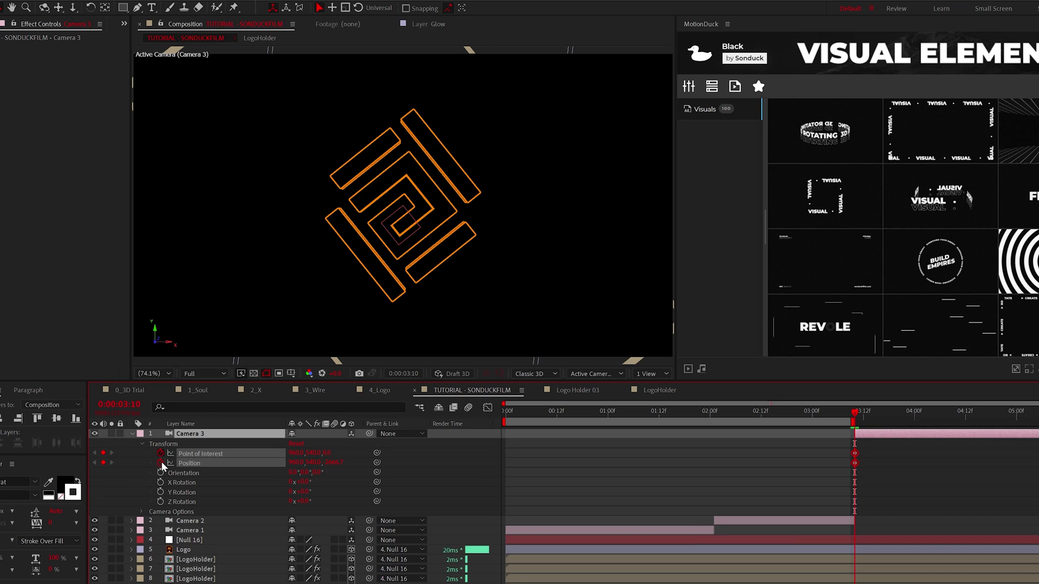
Adjust Camera 3's distance to the logo with the Dolly Towards Cursor tool.
{"action": "left_click", "coordinate": [664, 433]}
{"action": "left_click", "coordinate": [73, 9]}
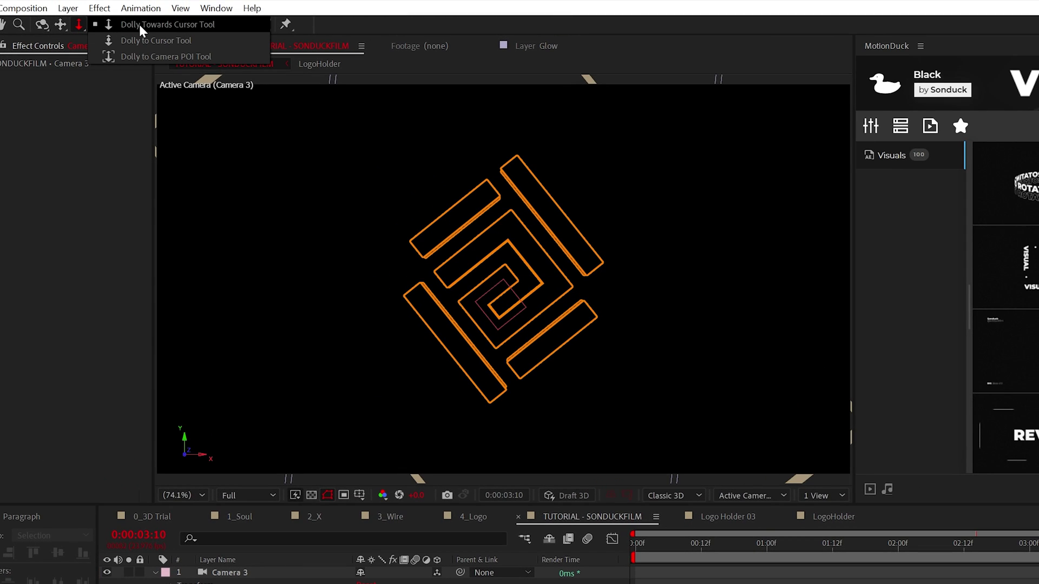
{"action": "left_click_drag", "start_coordinate": [510, 296], "coordinate": [516, 195]}
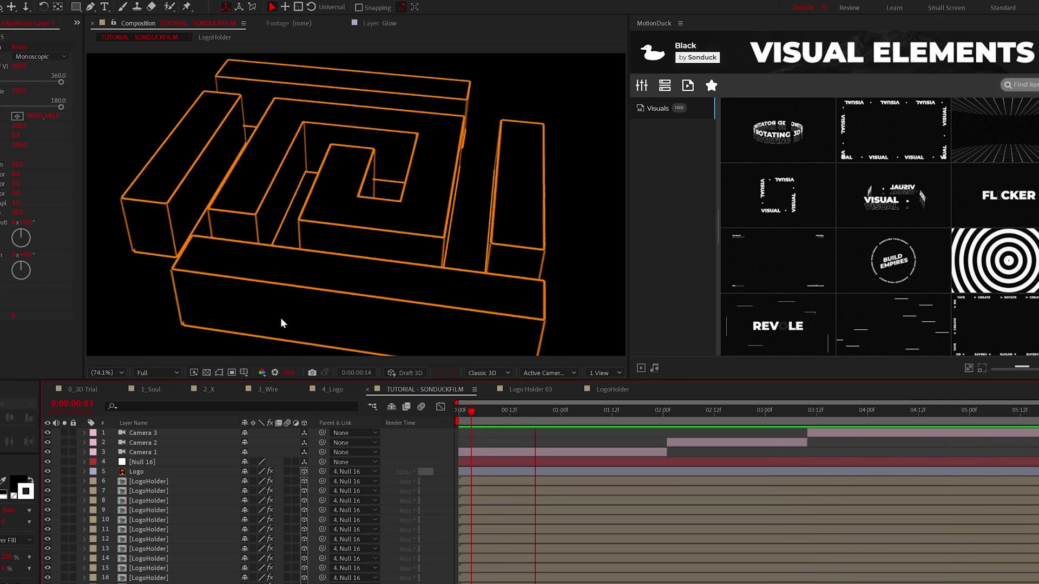
Create an adjustment layer above the cameras and apply the Glow effect to it.
{"action": "left_click", "coordinate": [64, 9]}
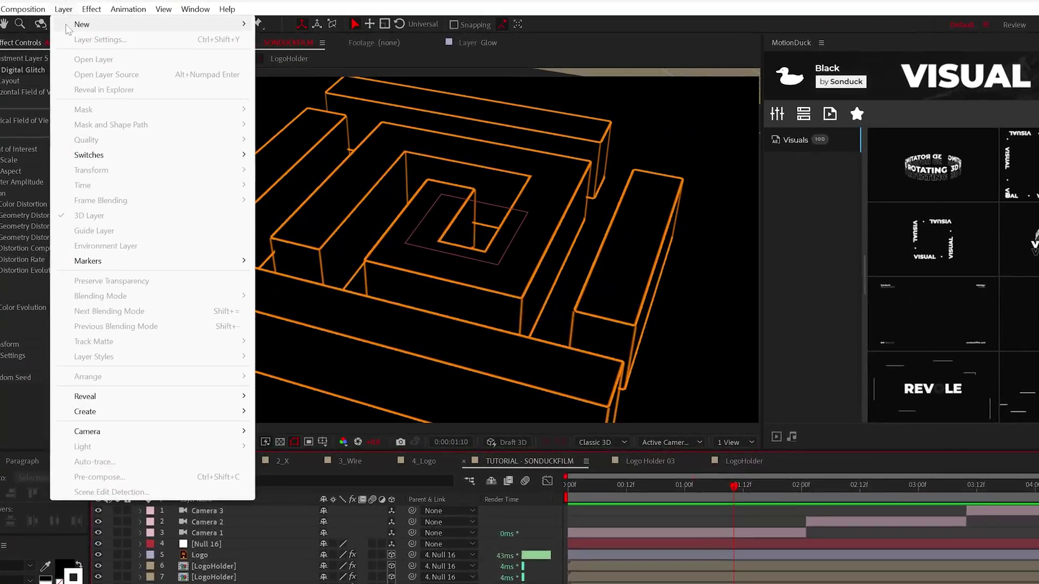
{"action": "mouse_move", "coordinate": [81, 25]}
{"action": "left_click", "coordinate": [363, 138]}
{"action": "left_click", "coordinate": [95, 6]}
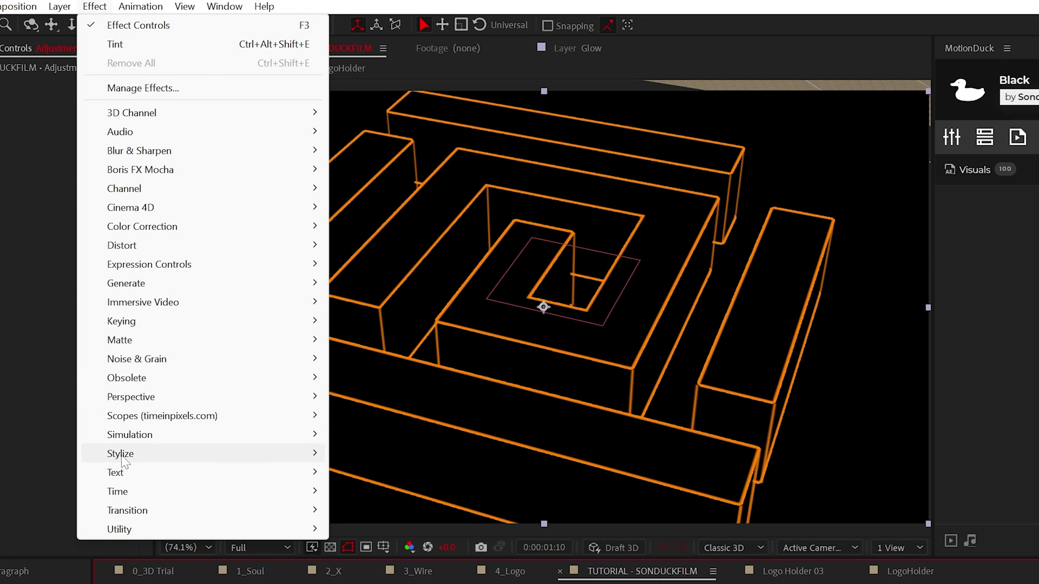
{"action": "mouse_move", "coordinate": [122, 460]}
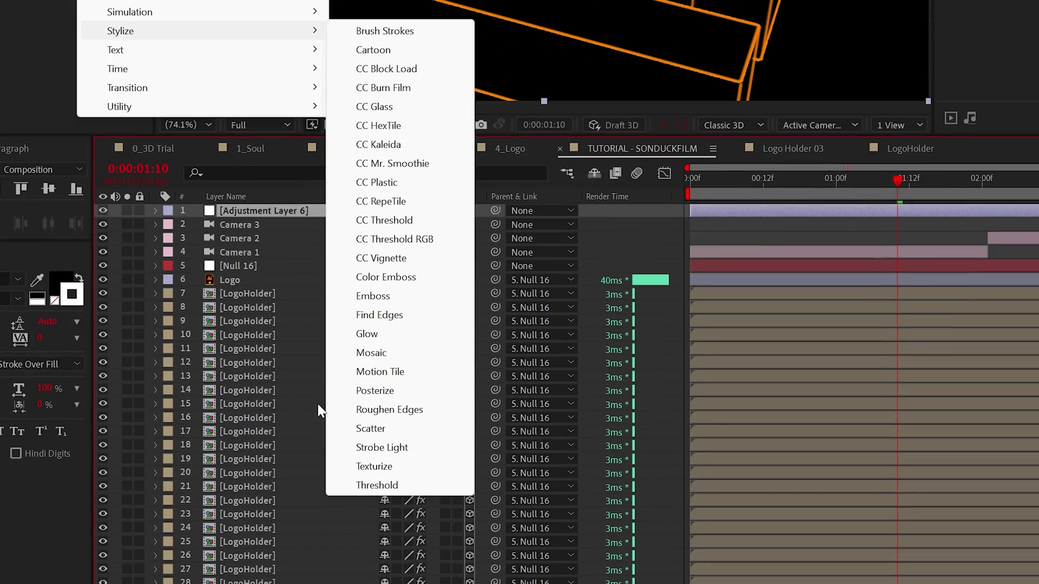
{"action": "left_click", "coordinate": [369, 334]}
Add the expression wiggle(.5,5) to the Glow Radius of the adjustment layer's Glow effect.
{"action": "key", "text": "e"}
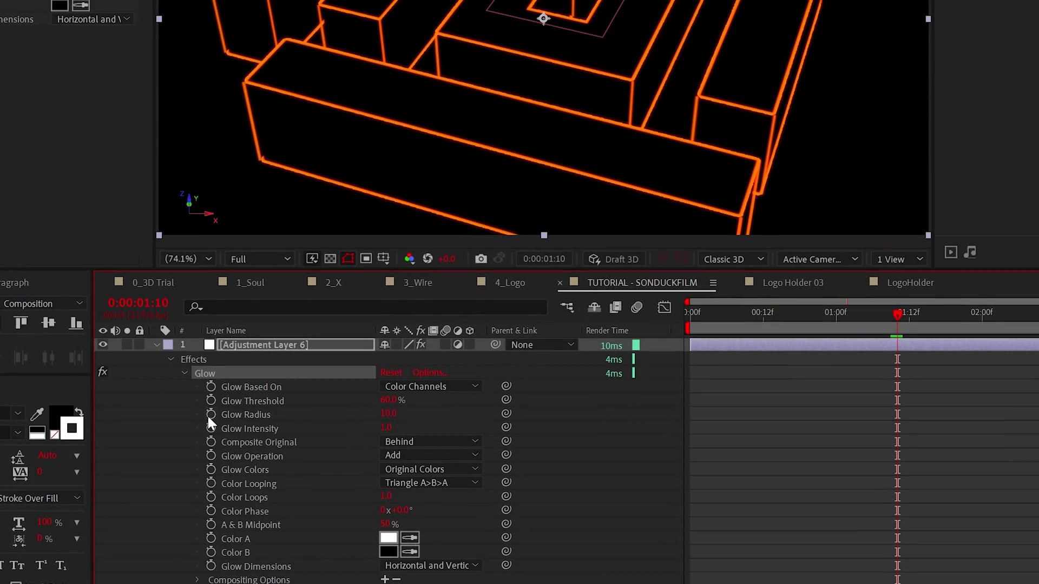
{"action": "left_click", "coordinate": [208, 414], "text": "alt"}
{"action": "type", "text": "wigg"}
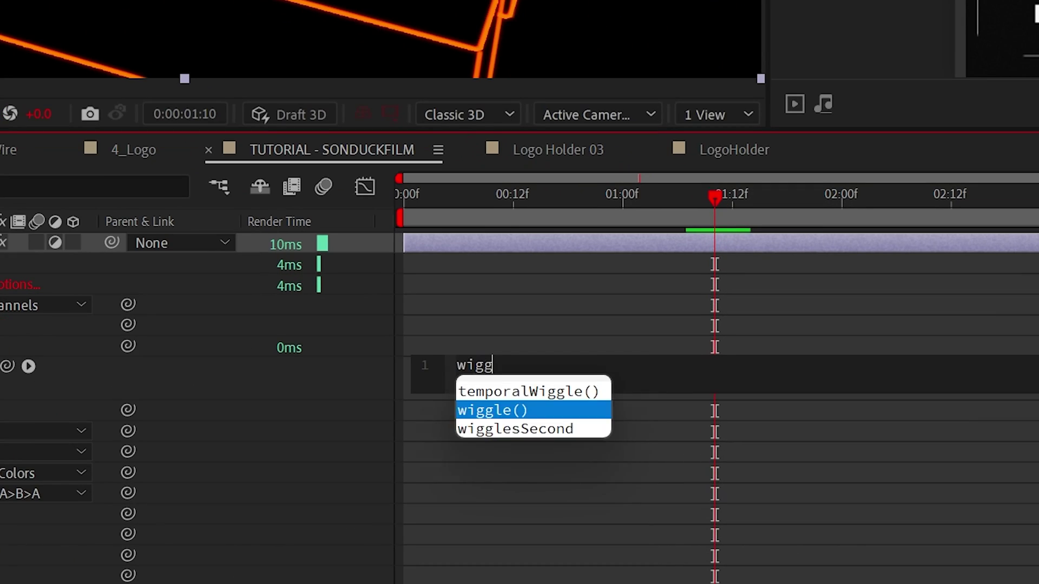
{"action": "type", "text": "le"}
{"action": "key", "text": "Return"}
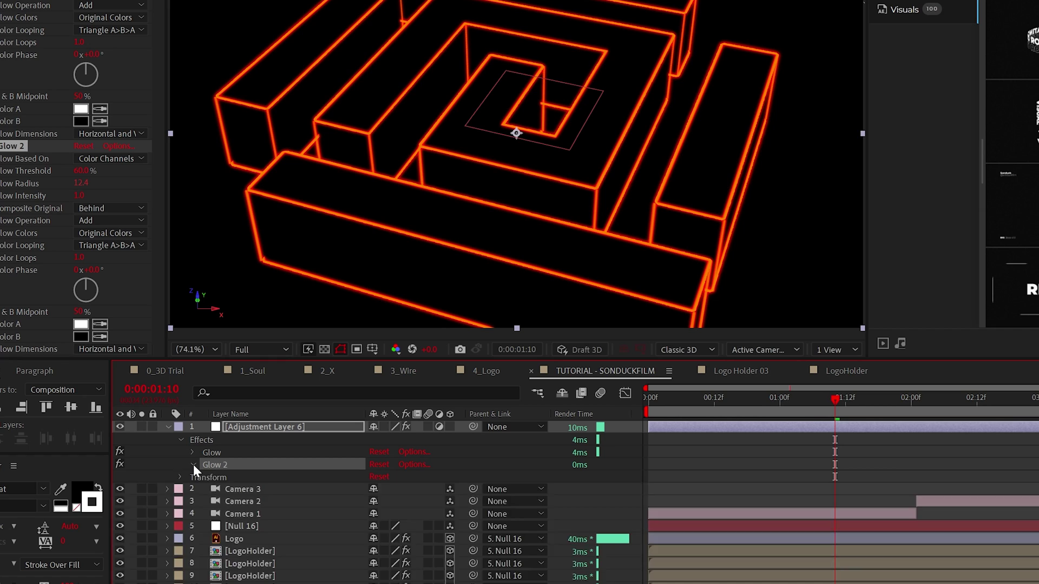
Raise Glow 2's radius and change its Glow Radius expression to wiggle(5,100).
{"action": "left_click", "coordinate": [193, 464]}
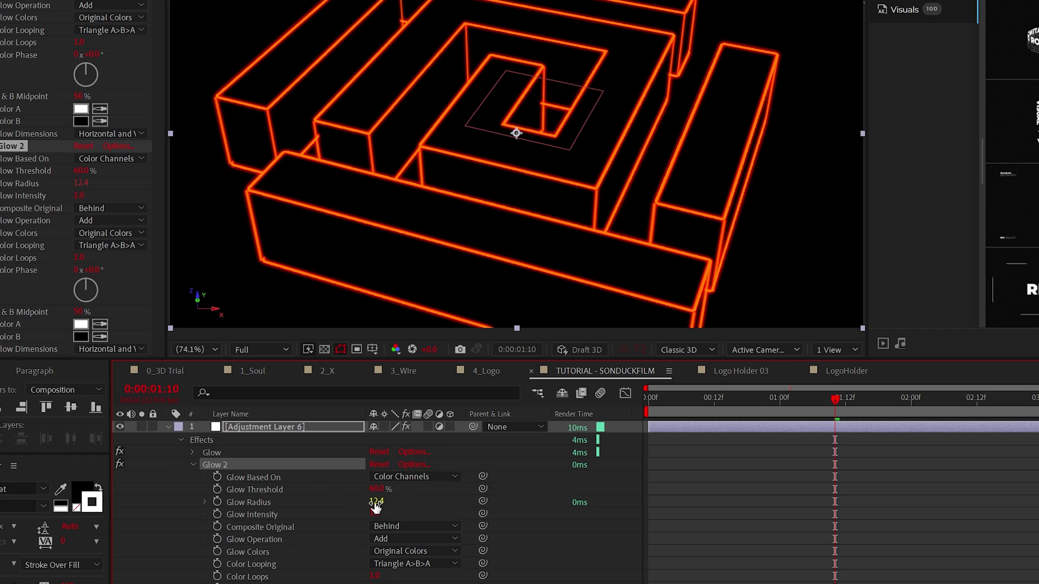
{"action": "left_click", "coordinate": [375, 502]}
{"action": "type", "text": "1"}
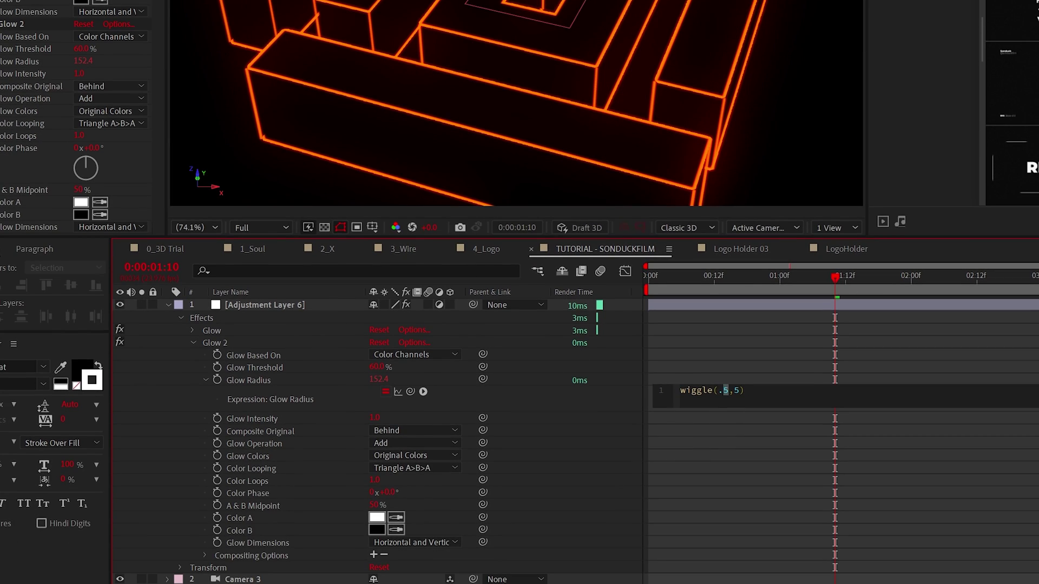
{"action": "key", "text": "BackSpace"}
{"action": "key", "text": "BackSpace"}
{"action": "type", "text": "5"}
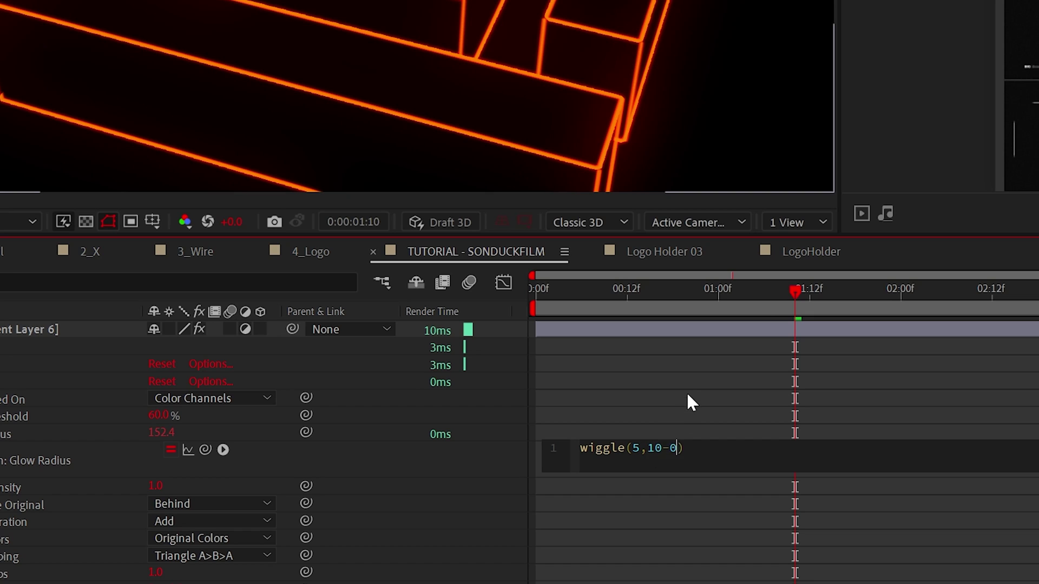
{"action": "key", "text": "BackSpace"}
{"action": "key", "text": "BackSpace"}
{"action": "type", "text": "0"}
{"action": "left_click", "coordinate": [687, 393]}
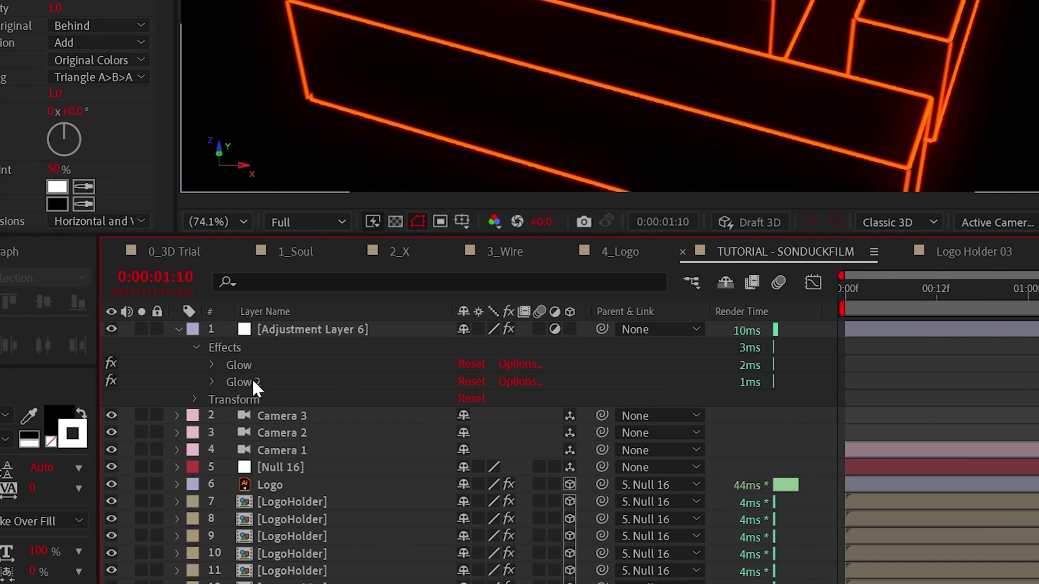
Duplicate Glow 2 and set the copy's Glow Radius to 300.
{"action": "left_click", "coordinate": [252, 382]}
{"action": "key", "text": "ctrl+d"}
{"action": "left_click", "coordinate": [212, 399]}
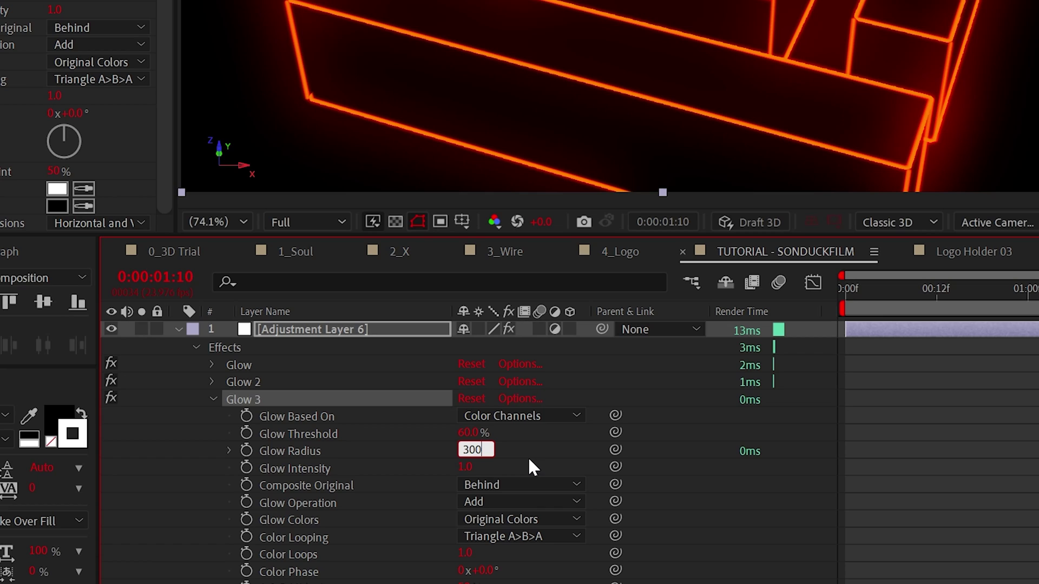
{"action": "key", "text": "Return"}
Increase the wiggle amount in Glow 3's Glow Radius expression.
{"action": "left_click", "coordinate": [220, 449]}
{"action": "left_click", "coordinate": [230, 449]}
{"action": "left_click", "coordinate": [955, 465]}
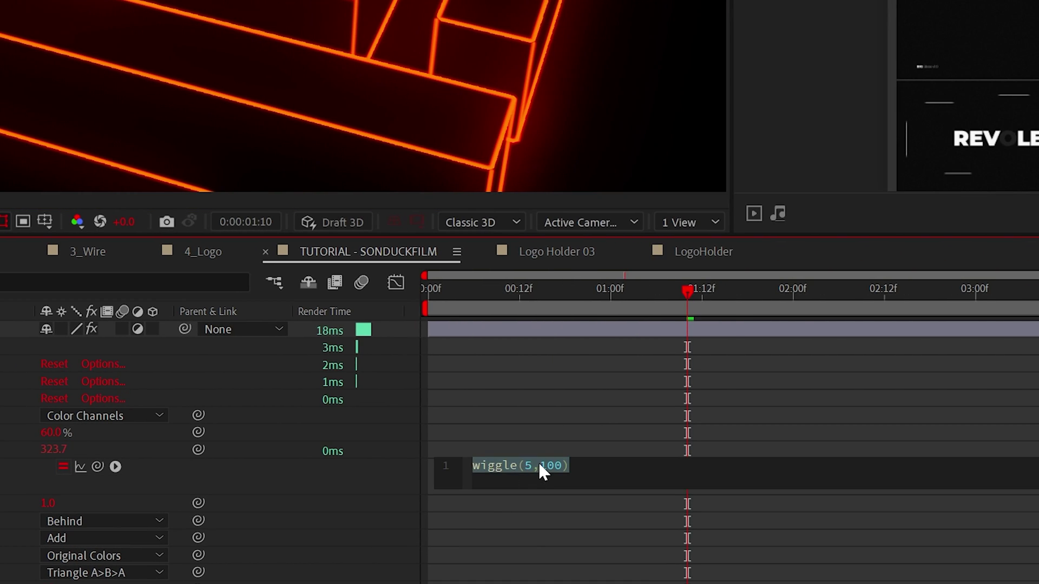
{"action": "key", "text": "BackSpace"}
{"action": "type", "text": "2"}
{"action": "left_click", "coordinate": [569, 373]}
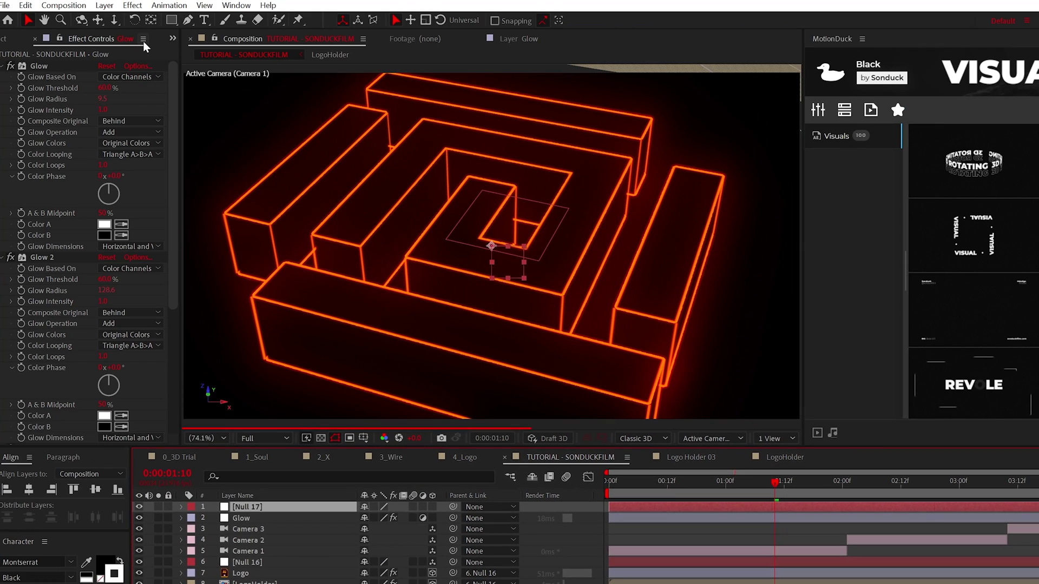
Create another adjustment layer above the Glow layer and apply Camera Lens Blur with a blur radius of 10.
{"action": "key", "text": "ctrl+alt+shift+y"}
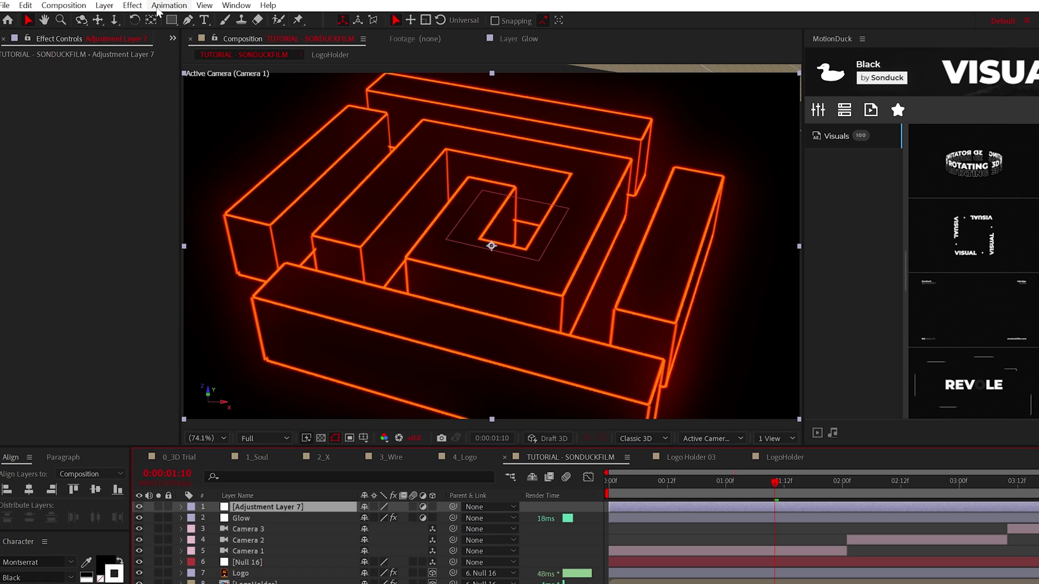
{"action": "key", "text": "ctrl+z"}
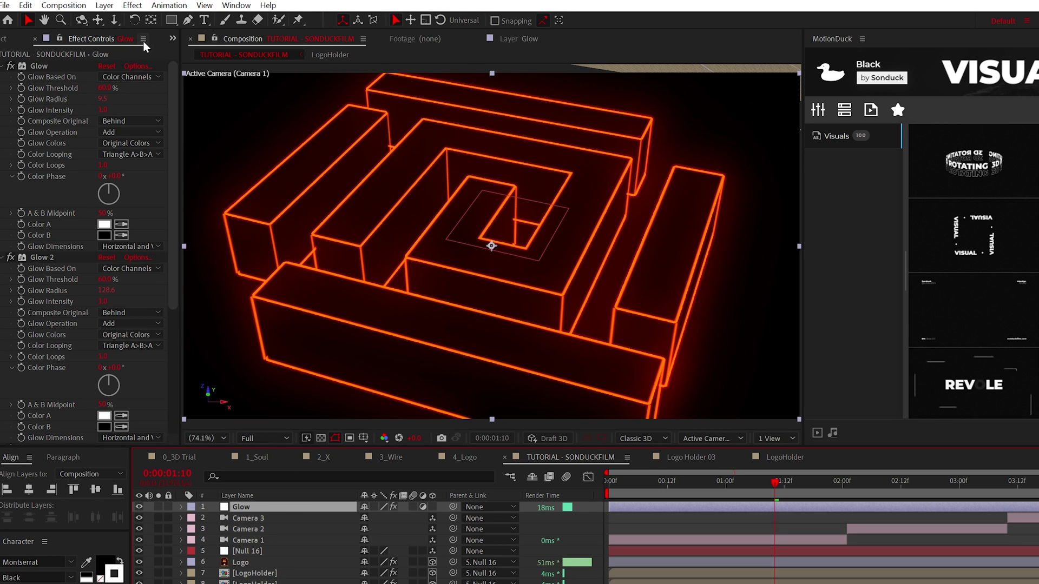
{"action": "key", "text": "ctrl+alt+y"}
{"action": "left_click", "coordinate": [132, 5]}
{"action": "mouse_move", "coordinate": [172, 123]}
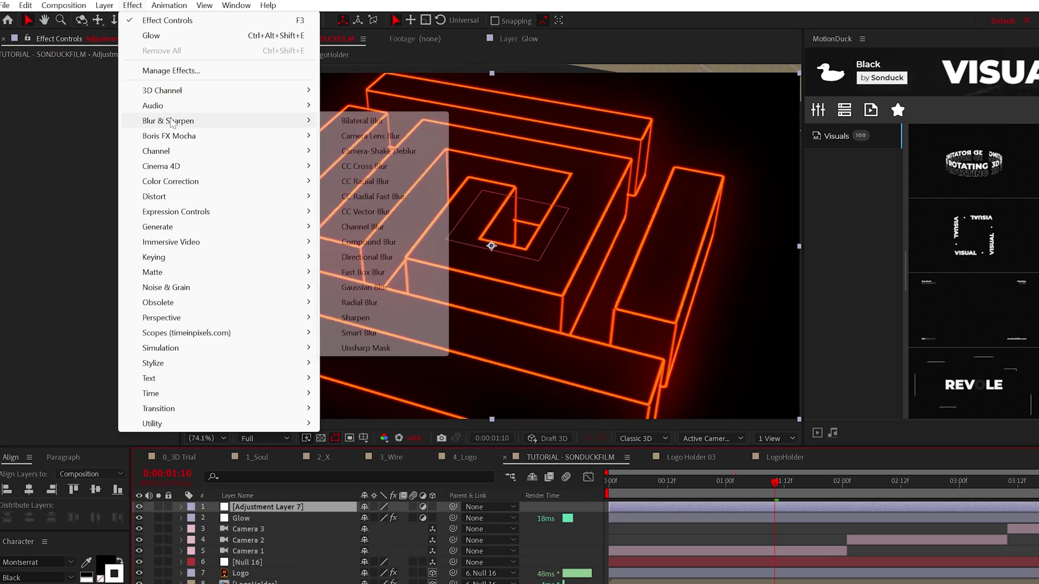
{"action": "left_click", "coordinate": [377, 139]}
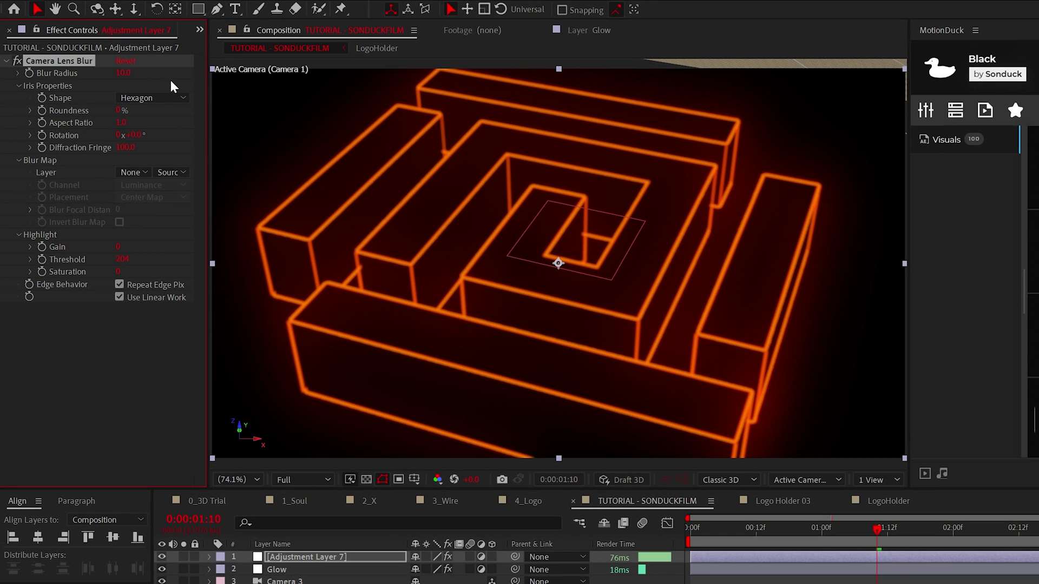
Add a full-frame elliptical mask to the blur adjustment layer and expand the mask's properties.
{"action": "left_click", "coordinate": [198, 14]}
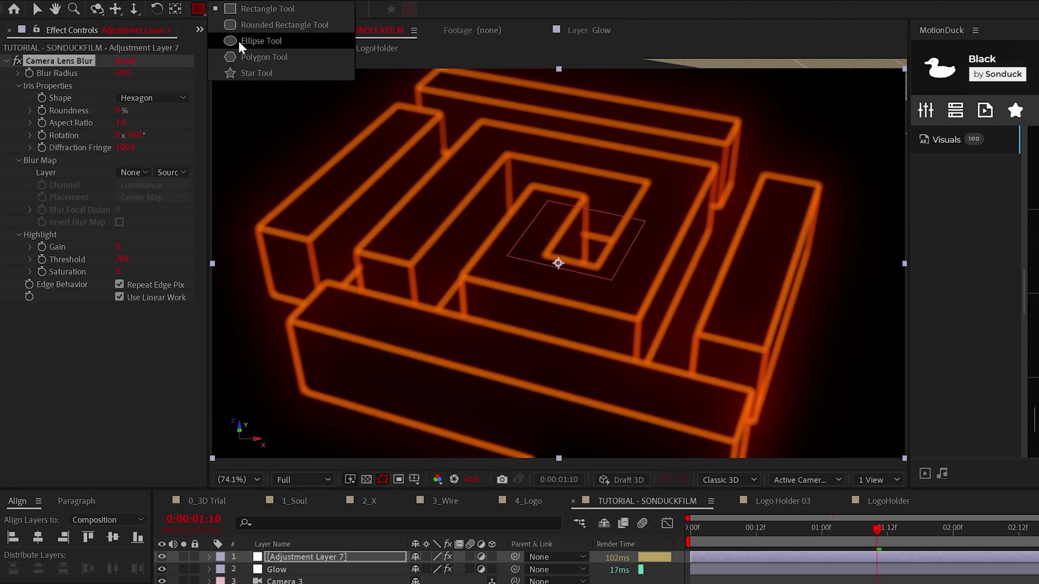
{"action": "double_click", "coordinate": [199, 14]}
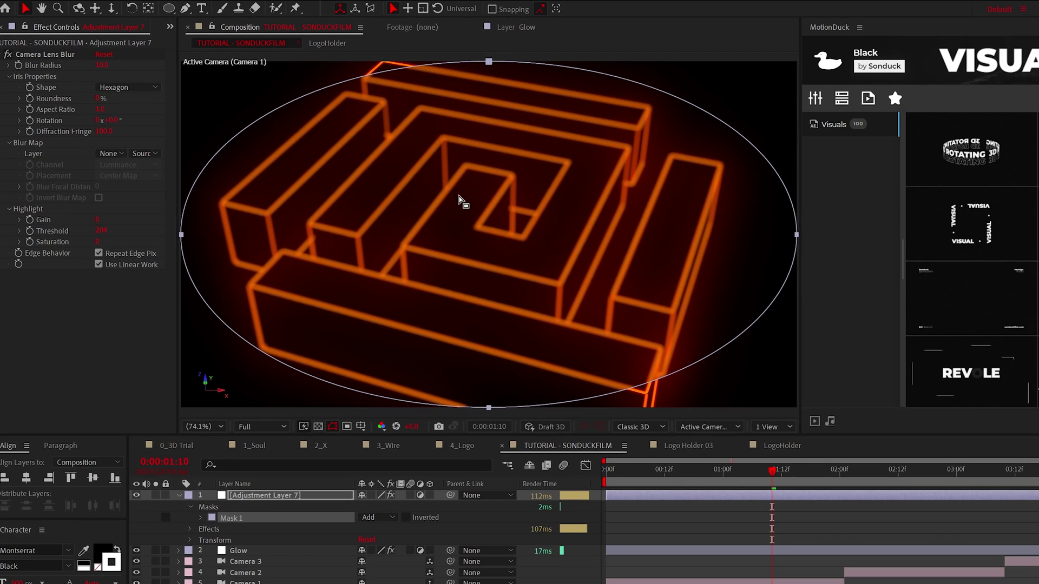
{"action": "left_click", "coordinate": [201, 517]}
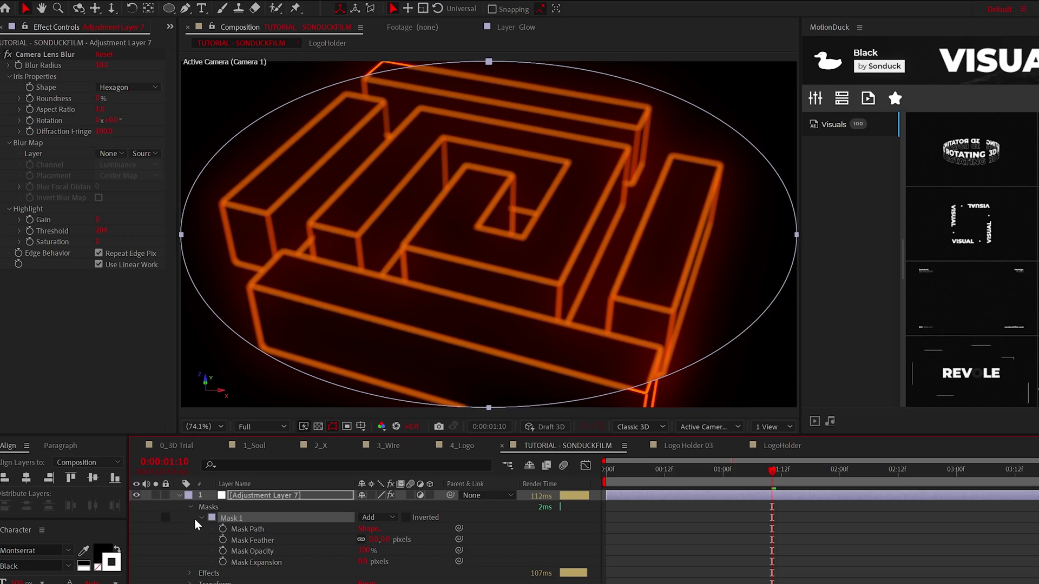
Set the elliptical mask to Subtract, with a feather of about 188 pixels and an expansion of about -236 pixels.
{"action": "left_click", "coordinate": [370, 517]}
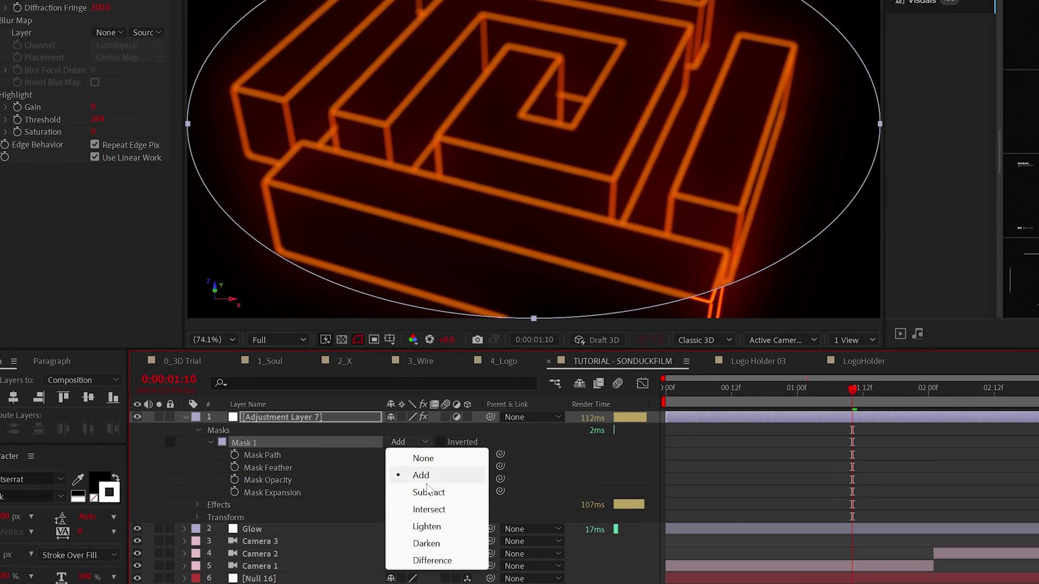
{"action": "left_click", "coordinate": [429, 493]}
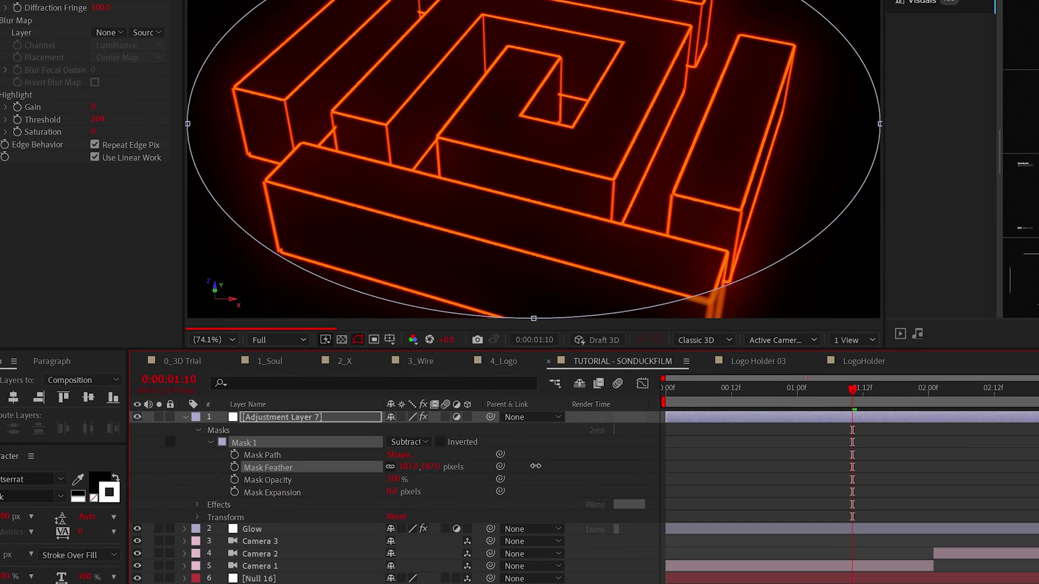
{"action": "left_click_drag", "start_coordinate": [535, 466], "coordinate": [536, 466]}
{"action": "left_click_drag", "start_coordinate": [391, 492], "coordinate": [212, 483]}
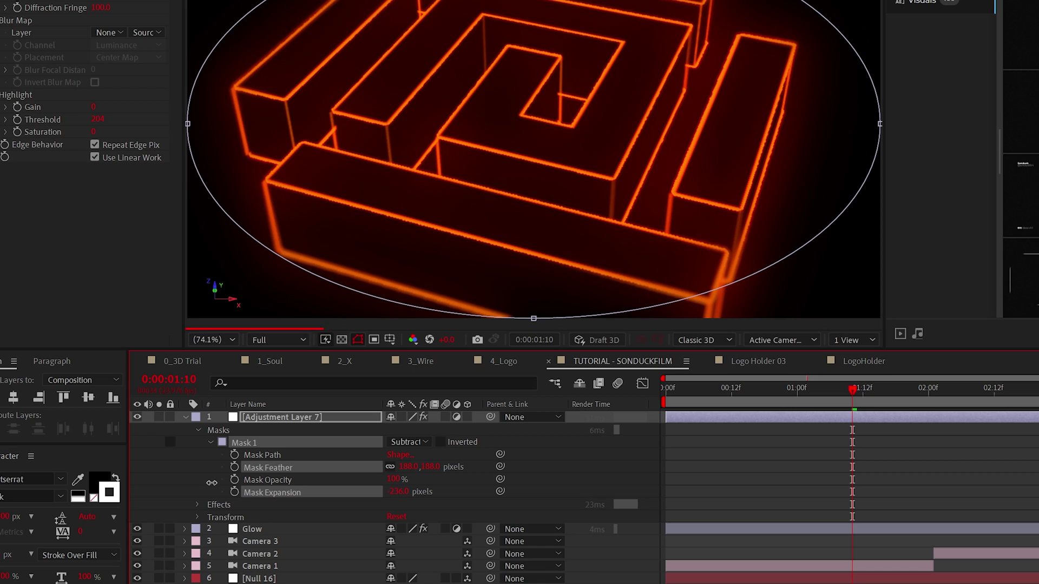
Toggle the visibility of the RGB, grain and dust-and-scratches overlay layers in the 4_Logo composition to compare their effect.
{"action": "left_click", "coordinate": [287, 491]}
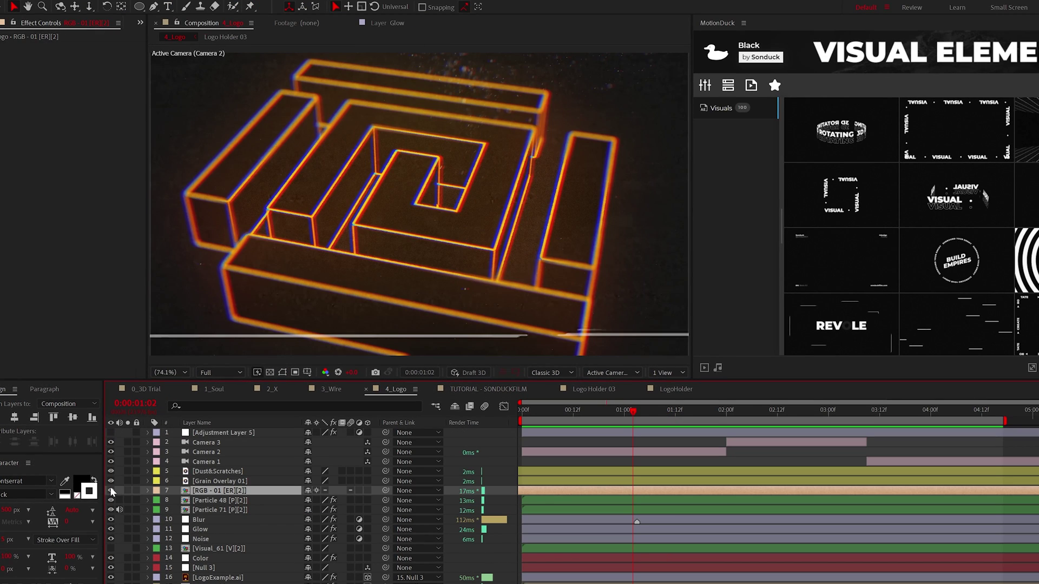
{"action": "left_click", "coordinate": [111, 490]}
{"action": "left_click", "coordinate": [111, 490]}
{"action": "left_click", "coordinate": [111, 490]}
{"action": "left_click", "coordinate": [111, 490]}
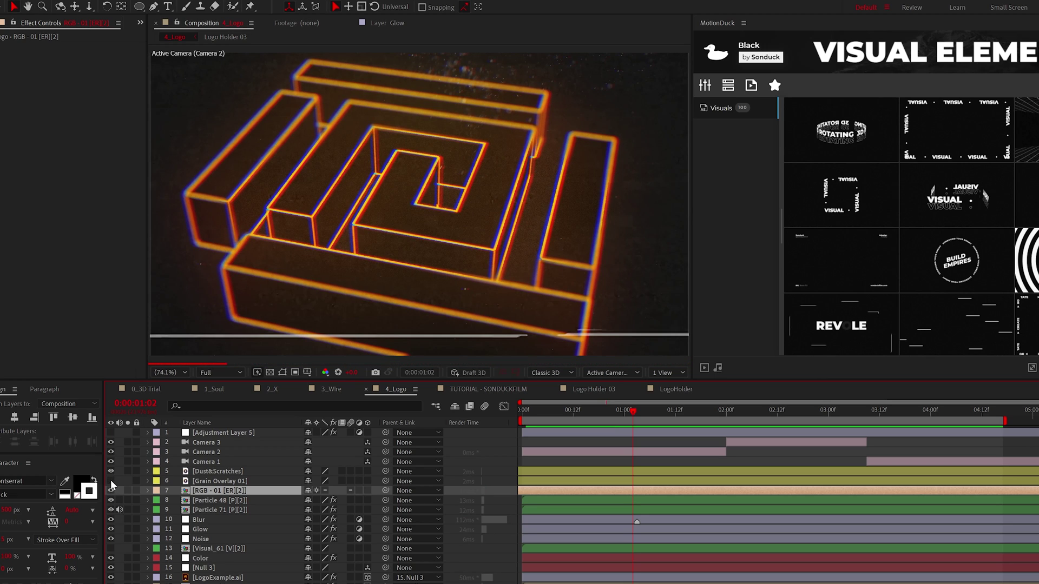
{"action": "left_click", "coordinate": [112, 472]}
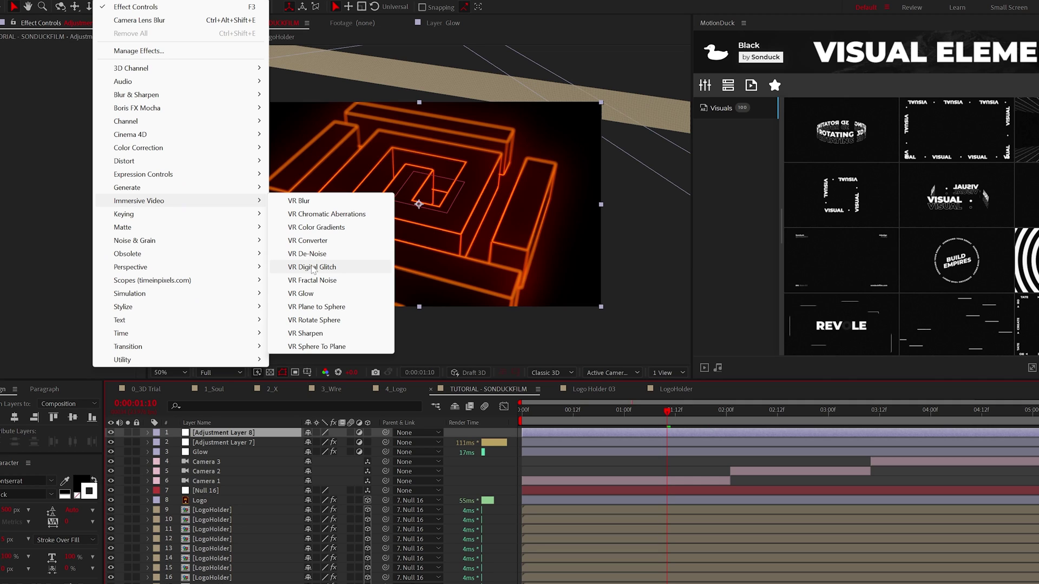
Apply VR Digital Glitch to the topmost adjustment layer, set Geometry Distortion X to 0, lower Distortion Complexity and adjust Color Distortion.
{"action": "left_click", "coordinate": [314, 267]}
{"action": "left_click", "coordinate": [177, 527]}
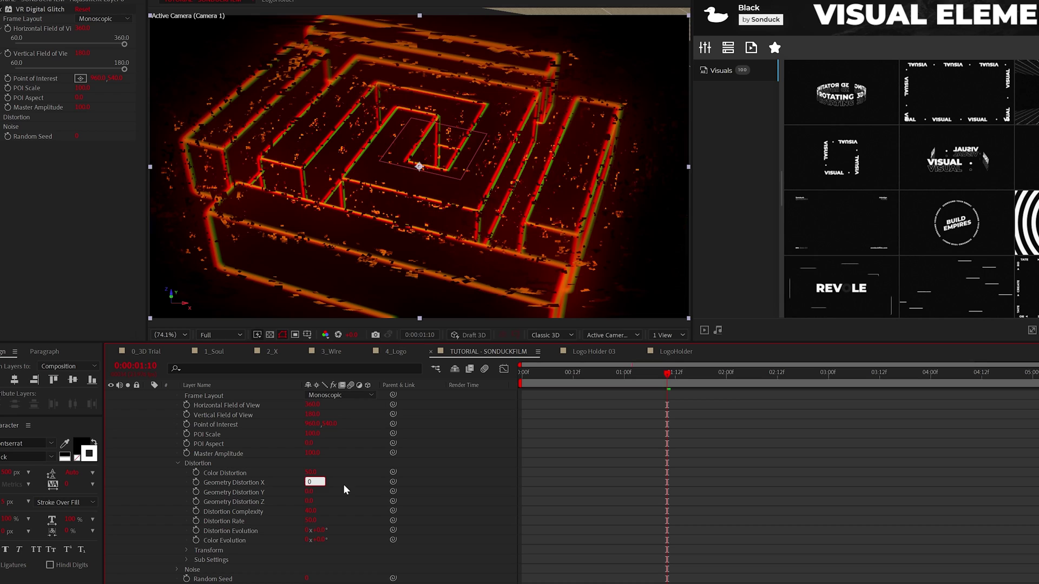
{"action": "left_click", "coordinate": [311, 512]}
{"action": "type", "text": "1"}
{"action": "key", "text": "Return"}
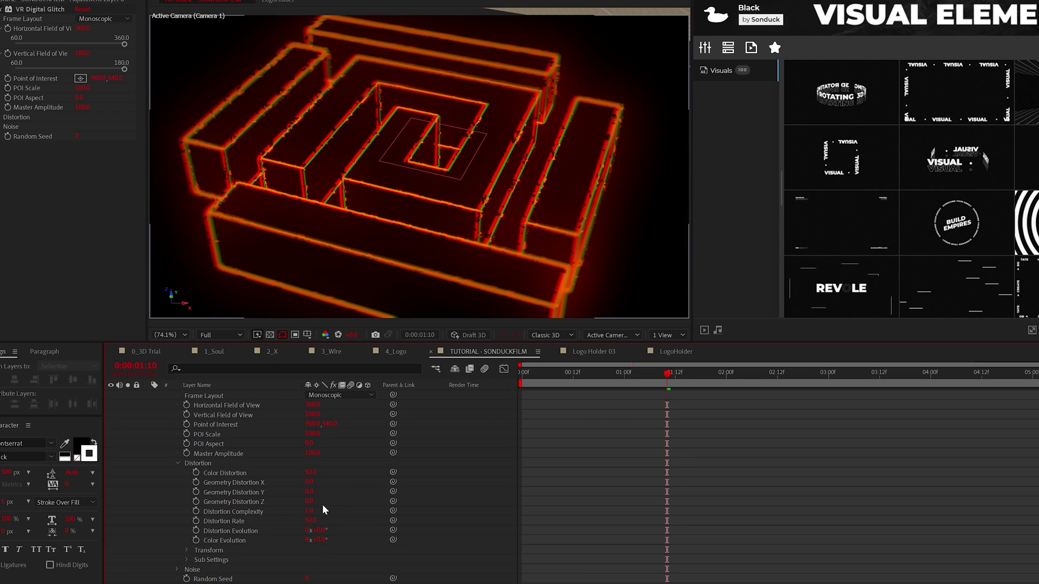
{"action": "left_click_drag", "start_coordinate": [301, 469], "coordinate": [322, 472]}
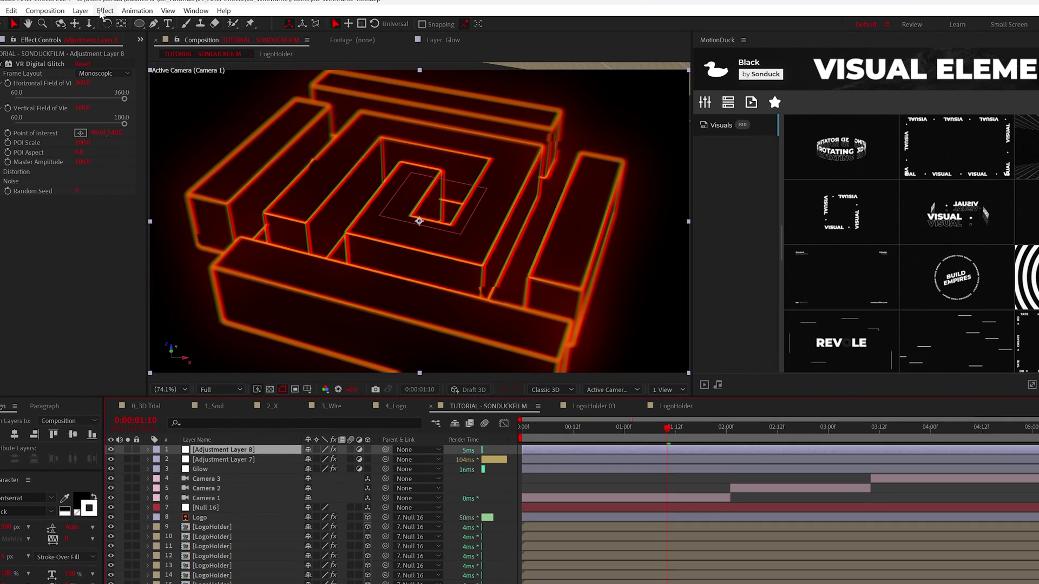
Add the Noise effect to the glitch adjustment layer with an amount of 12%.
{"action": "left_click", "coordinate": [105, 10]}
{"action": "mouse_move", "coordinate": [129, 258]}
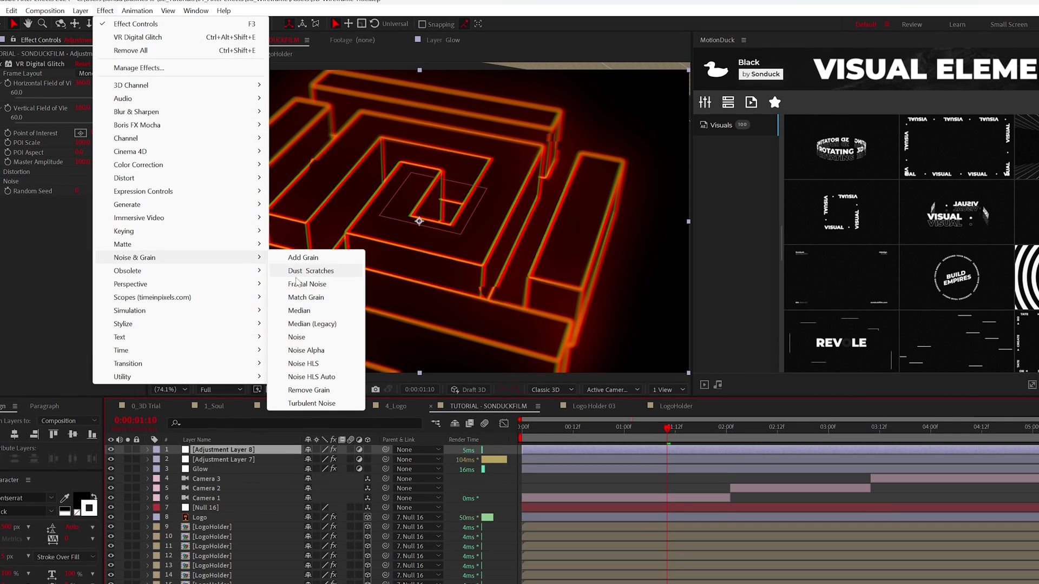
{"action": "left_click", "coordinate": [297, 337]}
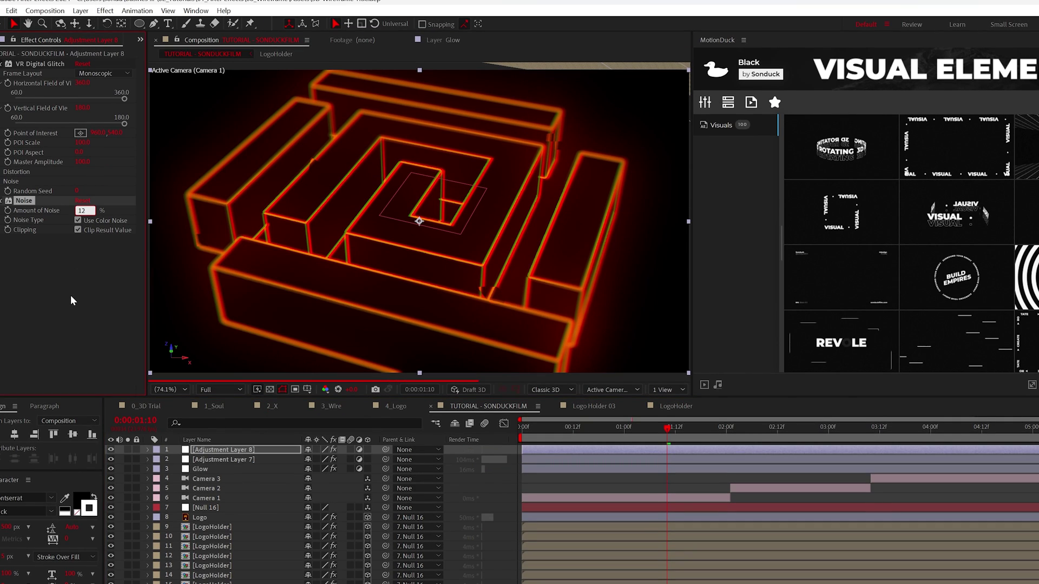